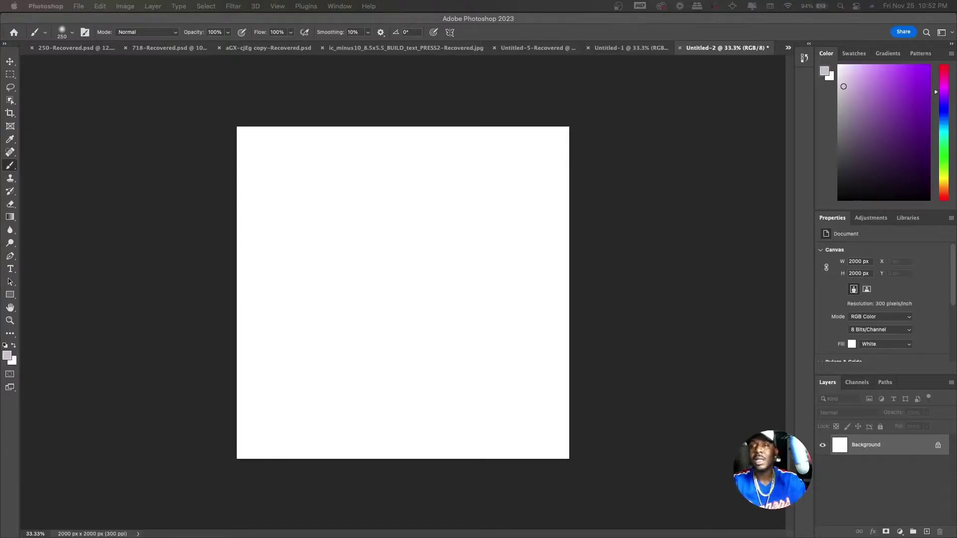
# Check the browser's image download results and open the downloaded JPEG from the CutoutTutorial folder in Photoshop.
pyautogui.press('super+Tab')
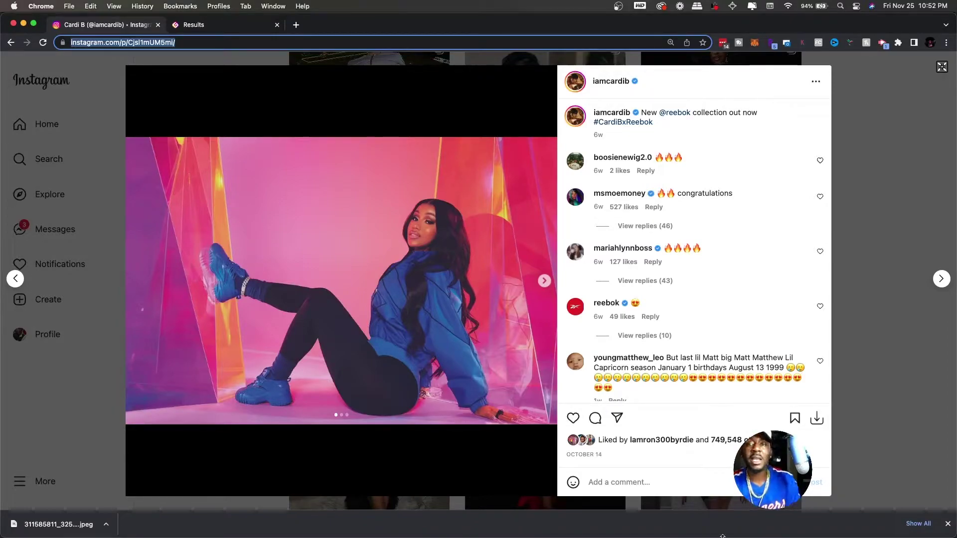
pyautogui.click(195, 25)
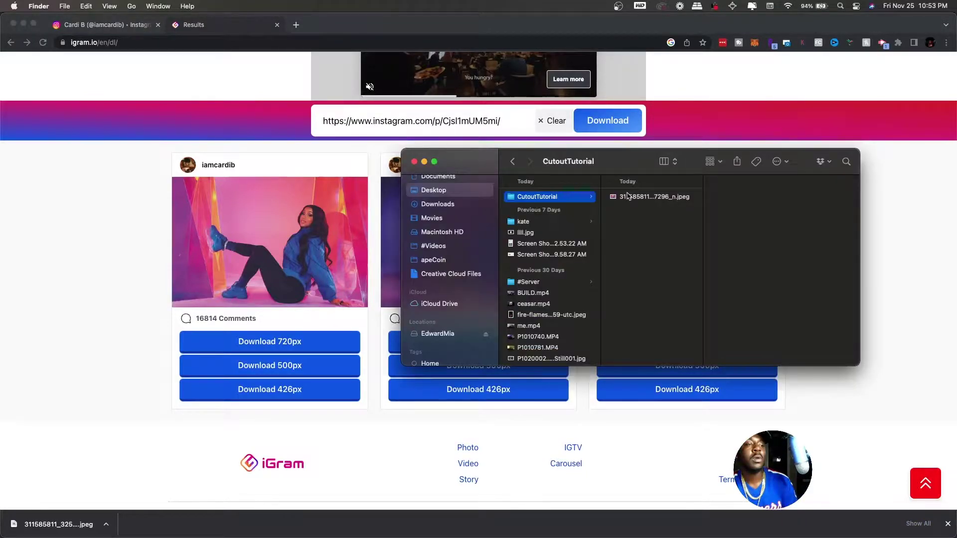
pyautogui.click(627, 197)
pyautogui.rightClick(628, 199)
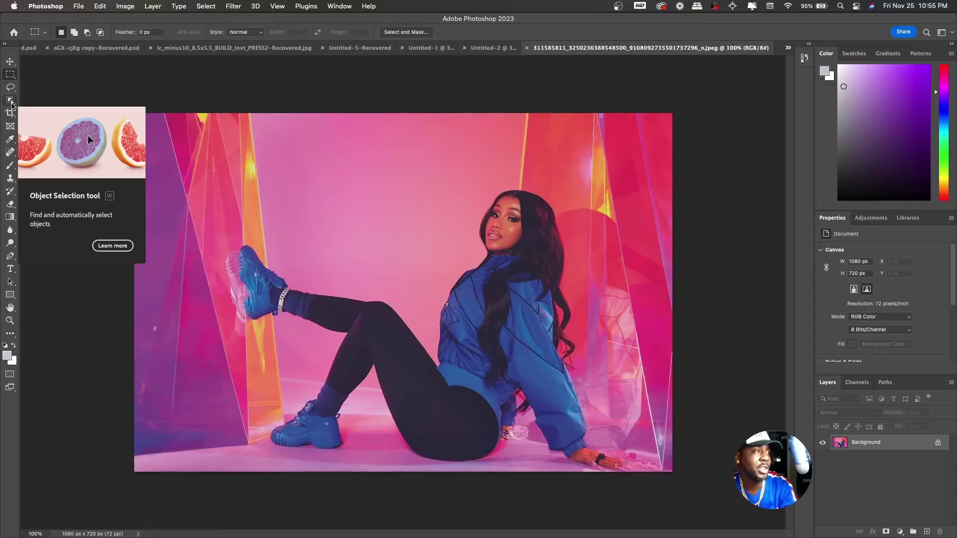
# Select the seated woman in the photo with the Object Selection tool.
pyautogui.rightClick(10, 99)
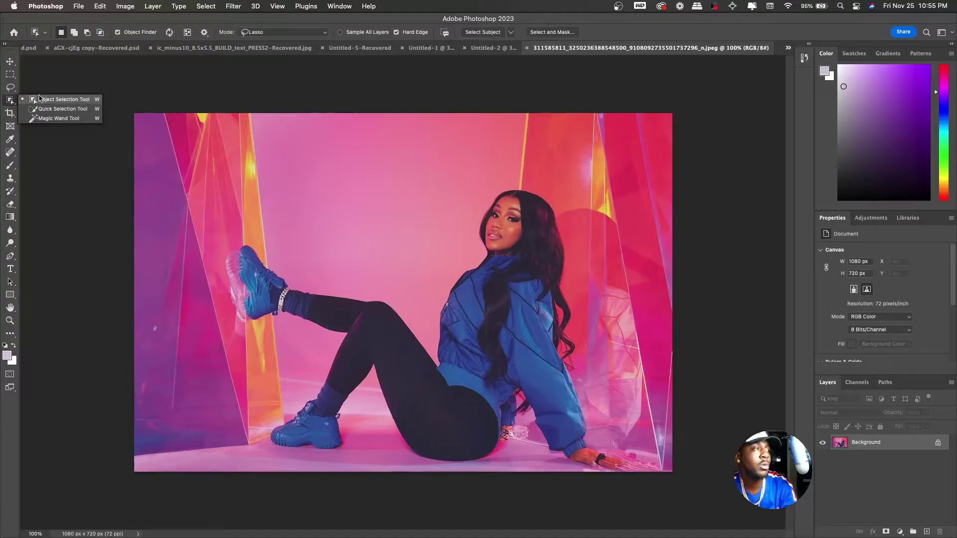
pyautogui.click(50, 98)
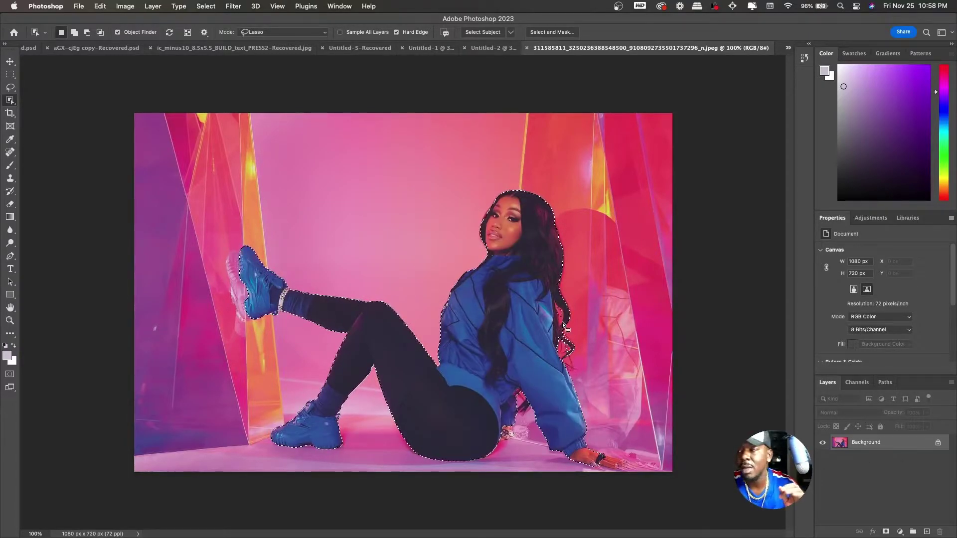
# Examine the selection outline around the woman's head, hair, legs, shoes and hands.
pyautogui.scroll(10, 489, 229)
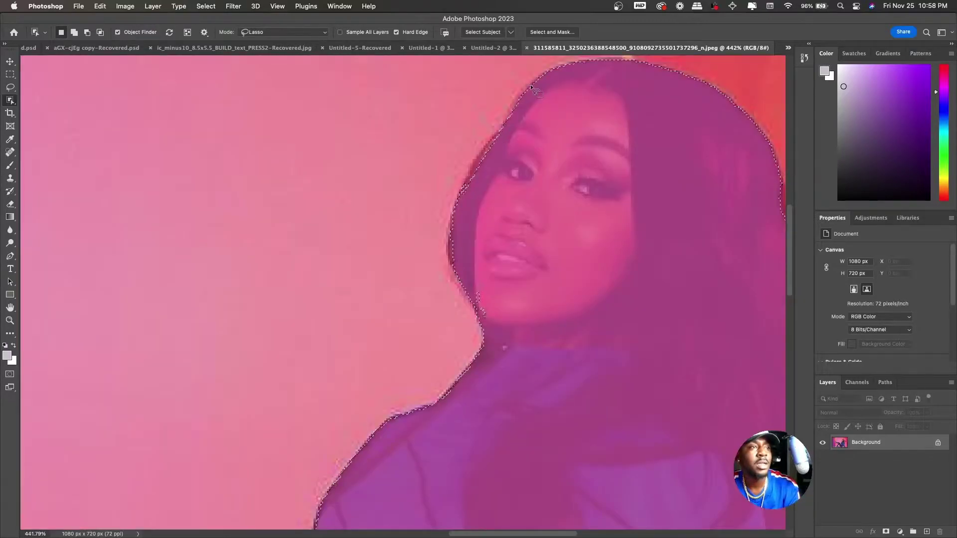
pyautogui.scroll(-4, 638, 118)
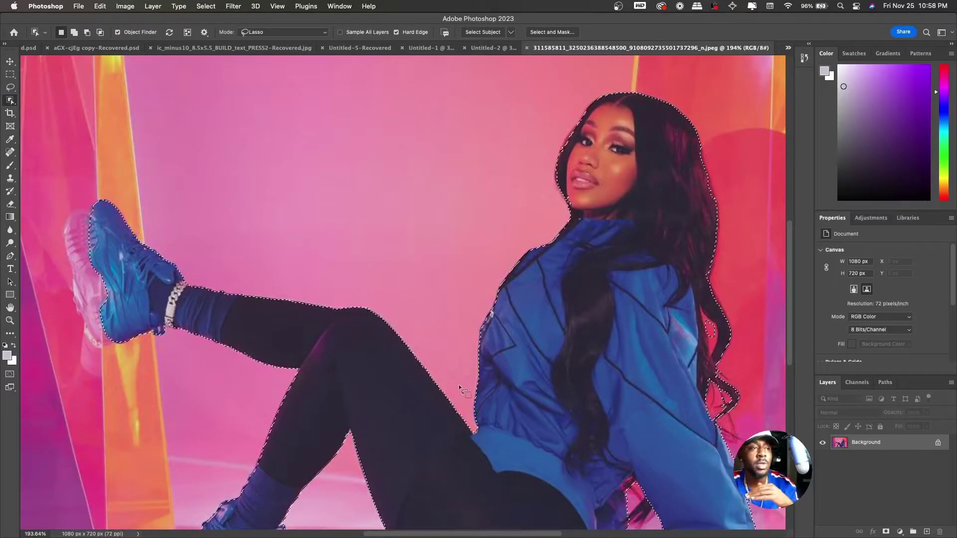
pyautogui.scroll(-3, 322, 411)
pyautogui.hscroll(4, 363, 445)
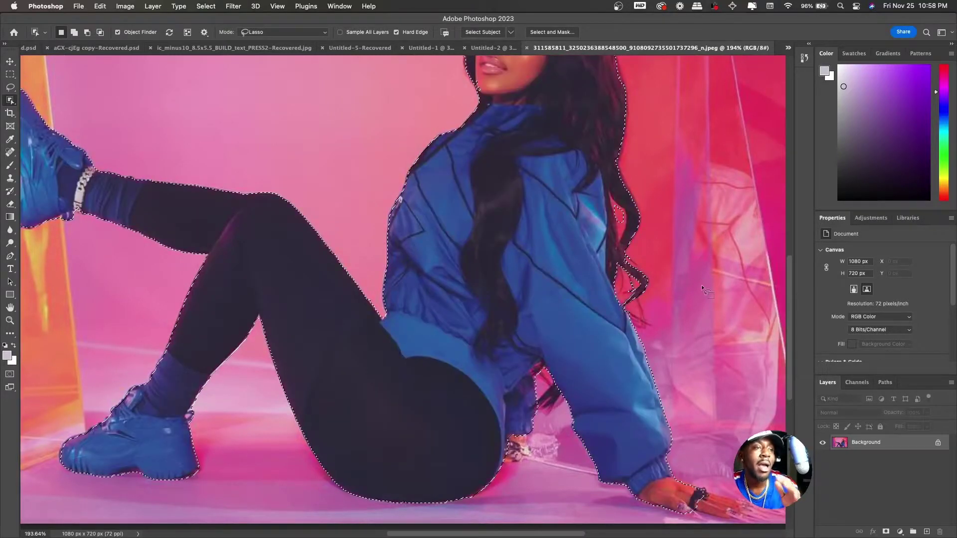
pyautogui.scroll(4, 701, 285)
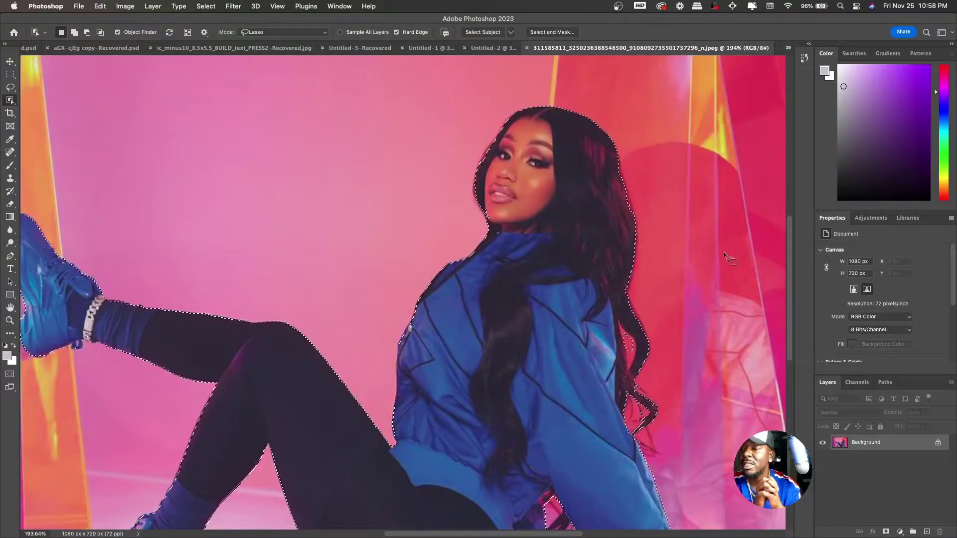
pyautogui.scroll(-5, 723, 252)
pyautogui.hscroll(4, 724, 252)
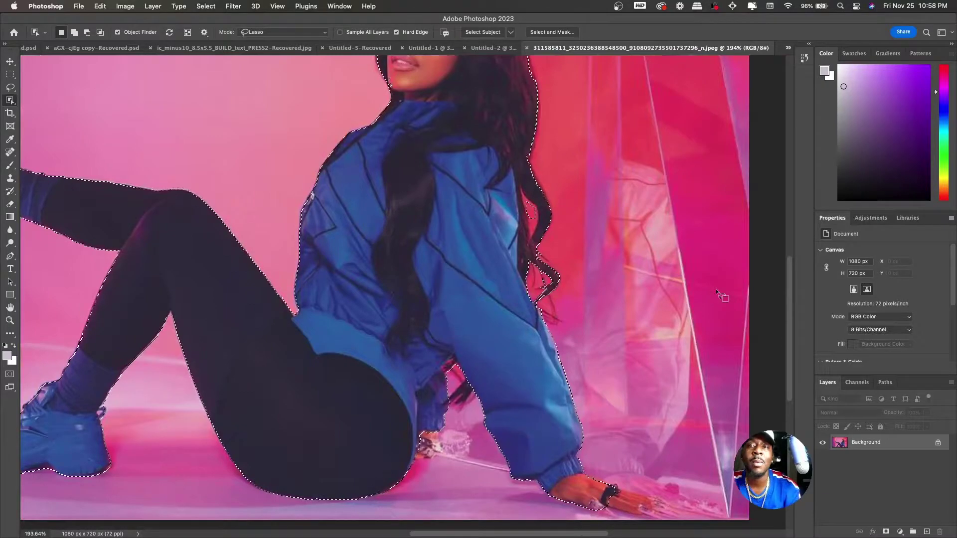
pyautogui.scroll(4, 716, 288)
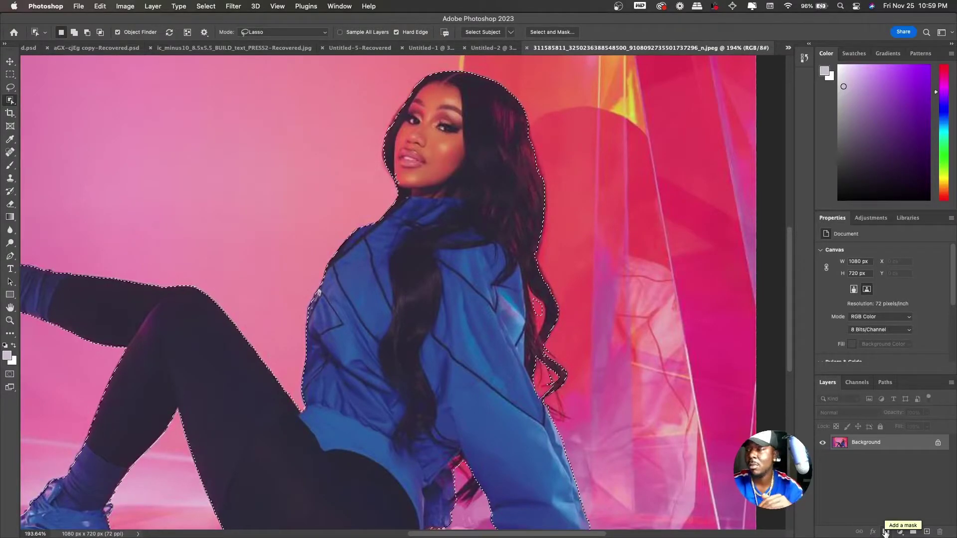
# Try hiding the background with a layer mask made from the woman's selection, and undo the mask.
pyautogui.click(885, 532)
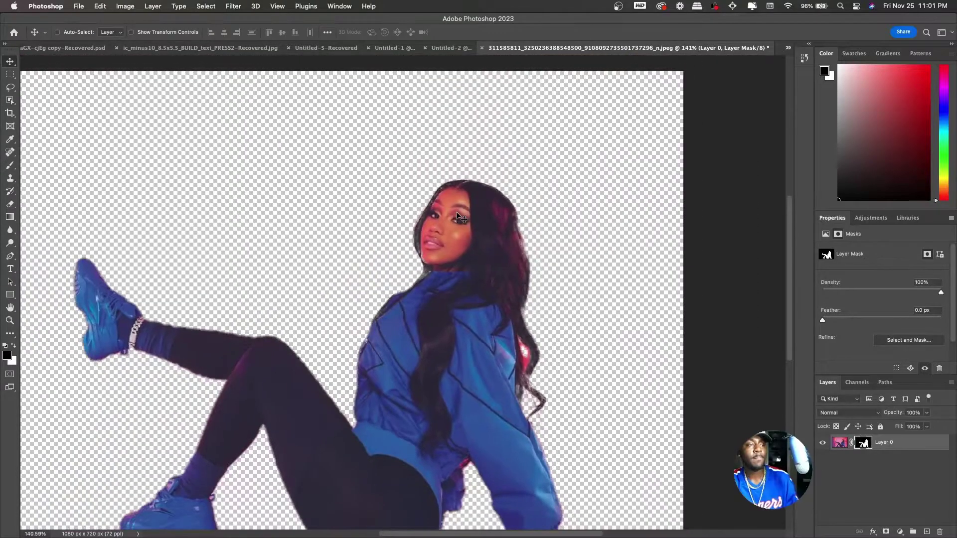
pyautogui.scroll(-2, 456, 212)
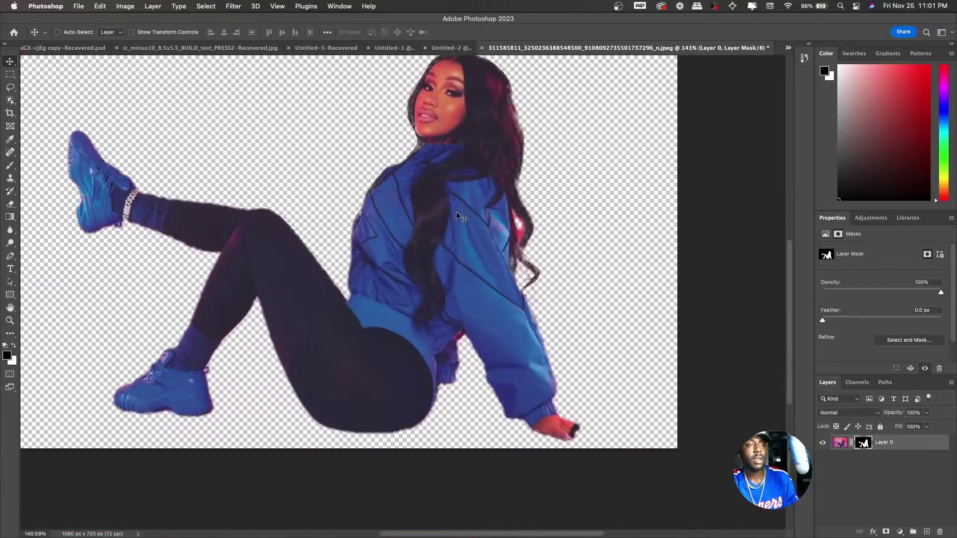
pyautogui.scroll(3, 456, 212)
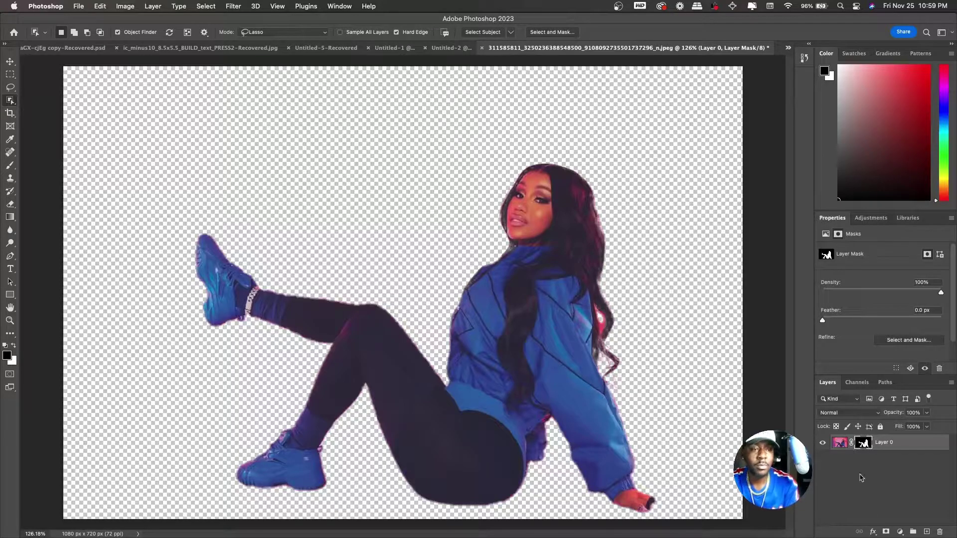
pyautogui.press('super+z')
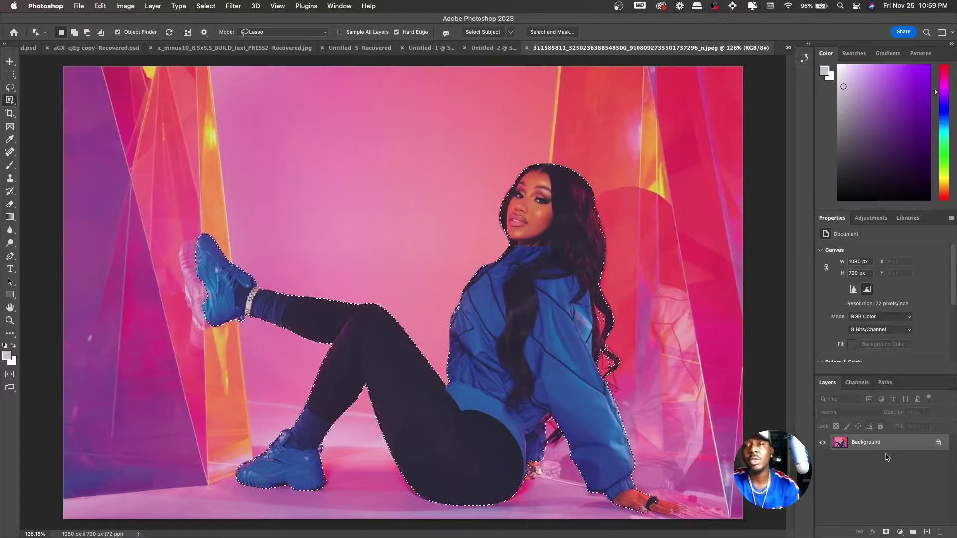
# Try copying the selected woman to a new layer with the Background layer hidden, and undo the copy.
pyautogui.hotkey('ctrl', 'j')
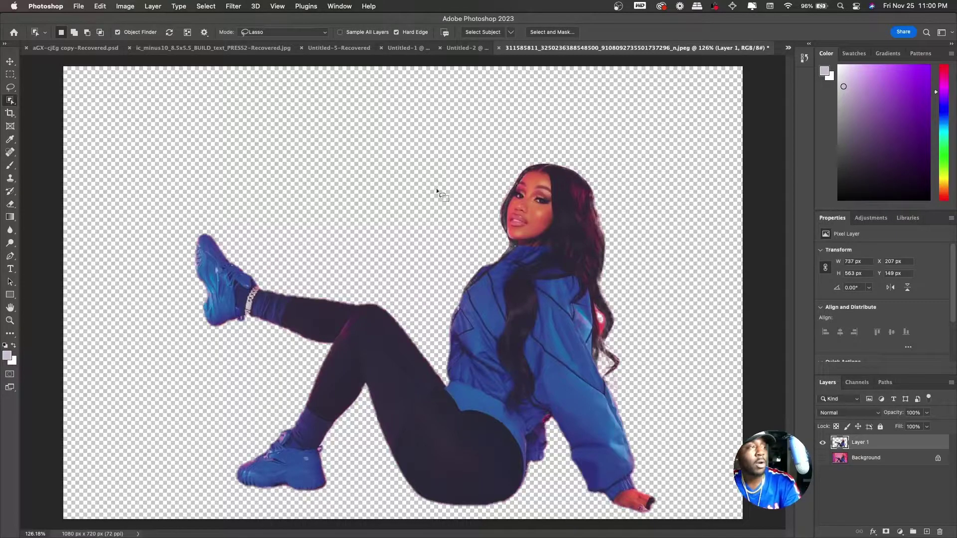
pyautogui.press('v')
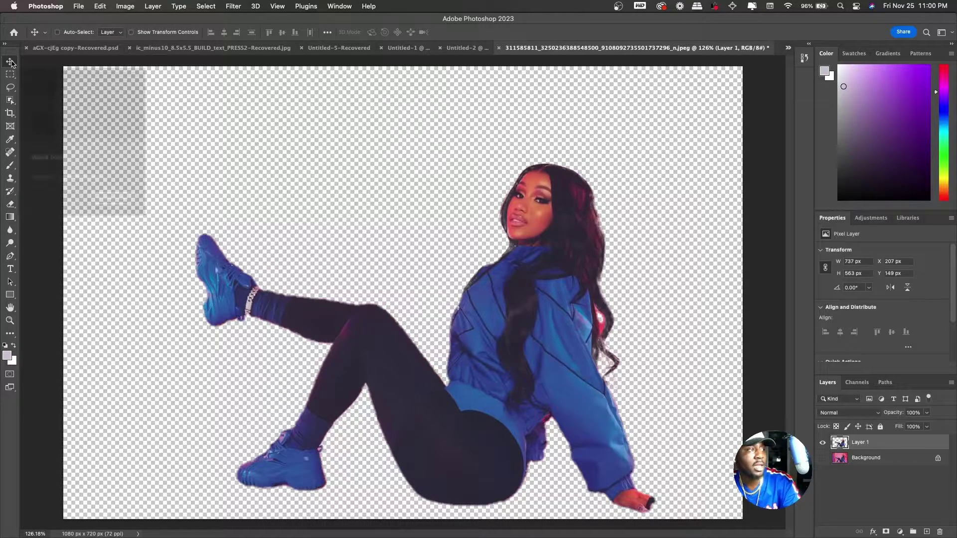
pyautogui.moveTo(350, 214); pyautogui.dragTo(518, 260)
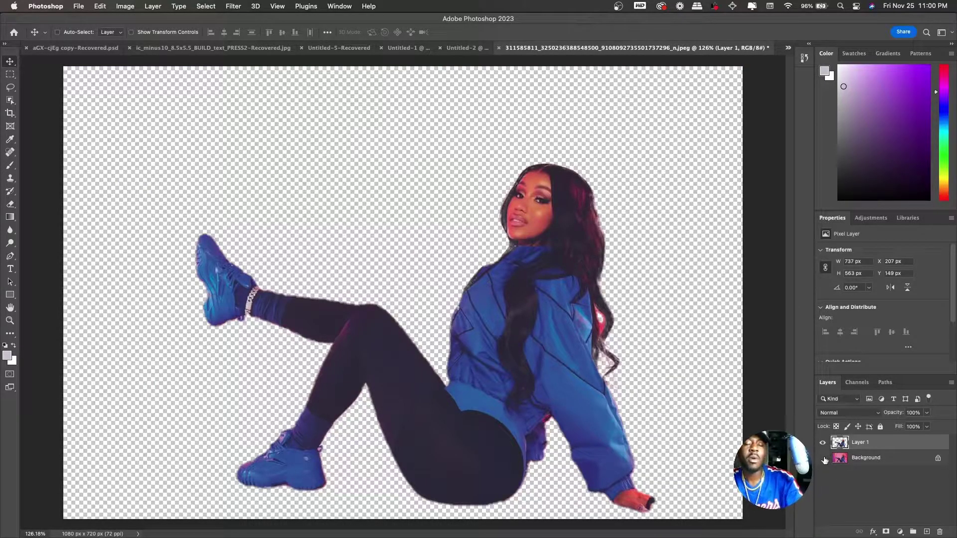
pyautogui.press('super+z')
pyautogui.press('super+z')
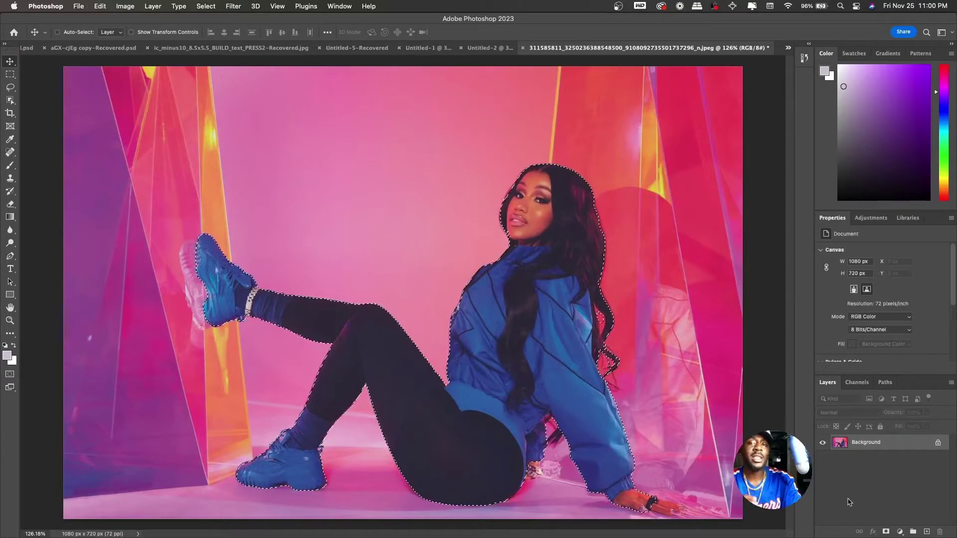
# Mask out the background using the woman's selection and inspect the cutout's edges around the face, hair and jacket.
pyautogui.click(886, 532)
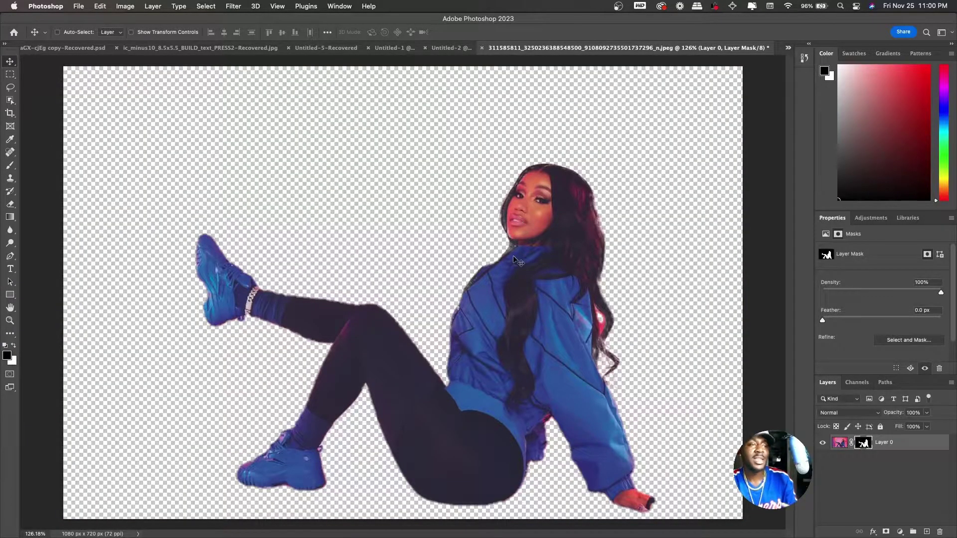
pyautogui.scroll(5, 513, 255)
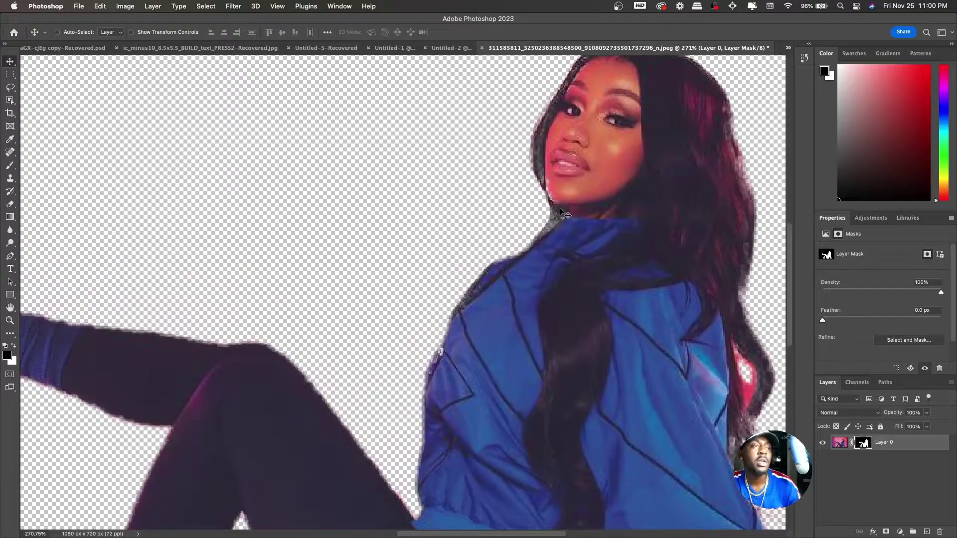
pyautogui.hscroll(4, 573, 225)
pyautogui.scroll(1, 574, 224)
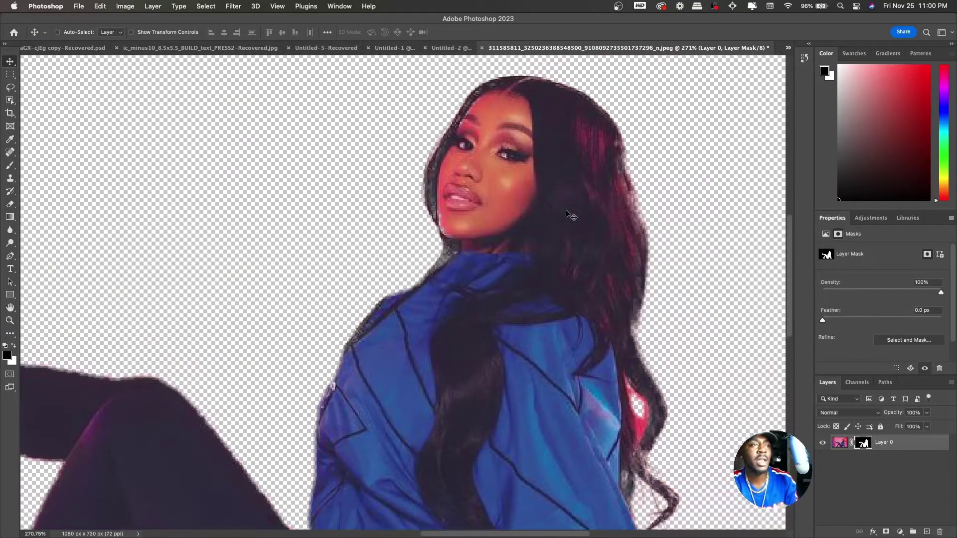
pyautogui.scroll(-1, 497, 278)
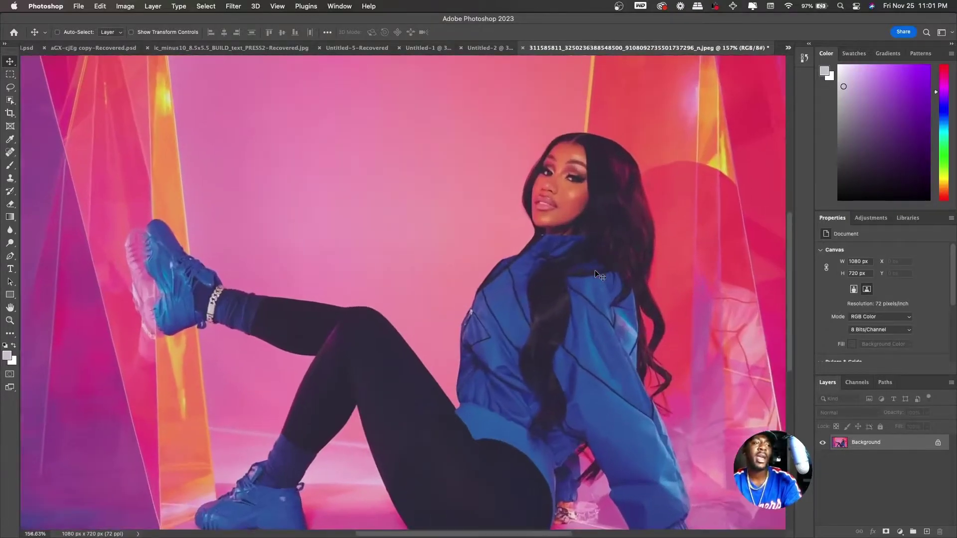
pyautogui.scroll(1, 595, 270)
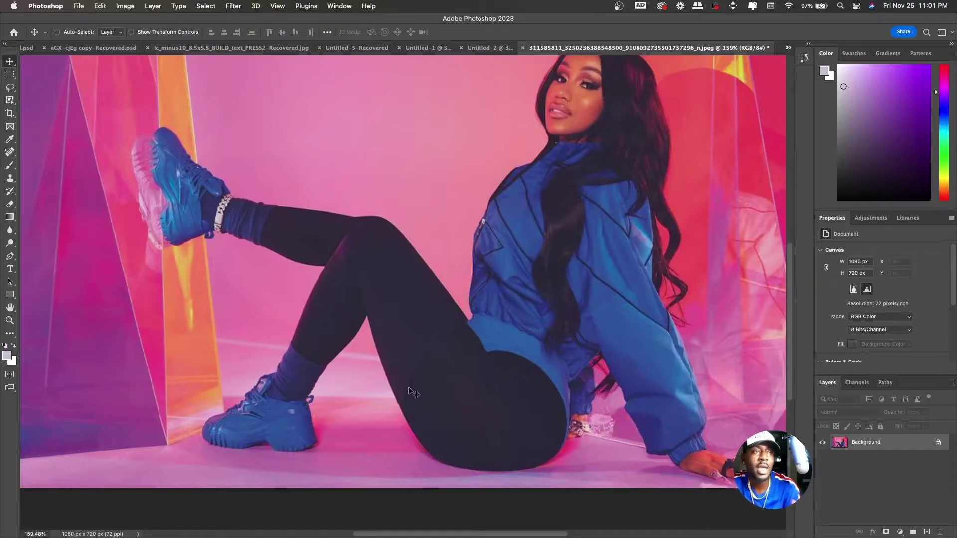
pyautogui.scroll(3, 392, 262)
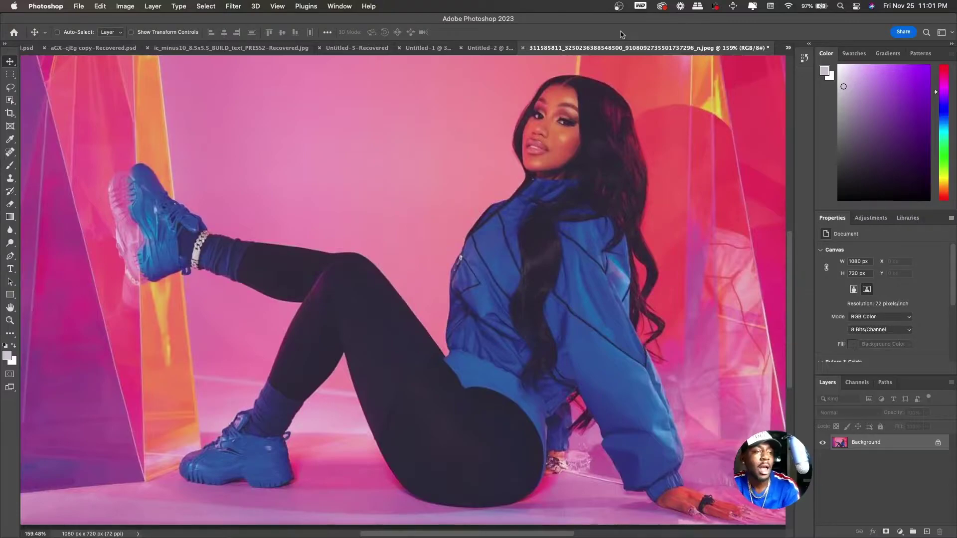
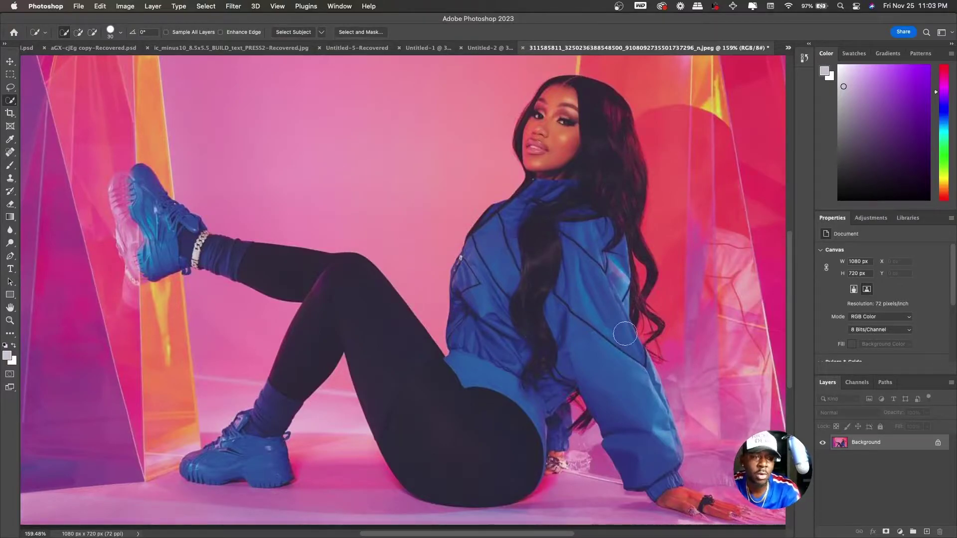
# Select the woman's head, hair, jacket and leggings in the photo with the Quick Selection tool.
pyautogui.rightClick(14, 103)
pyautogui.click(35, 109)
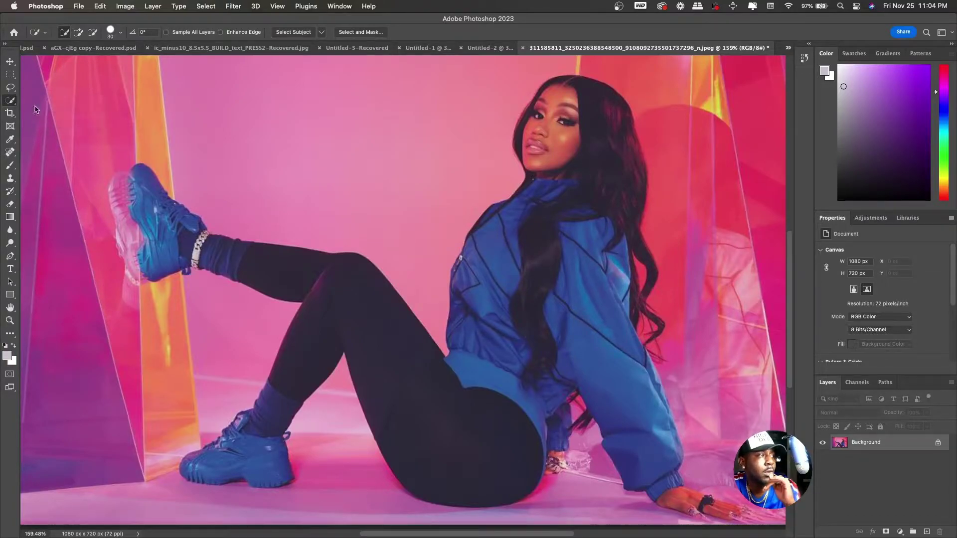
pyautogui.moveTo(546, 124)
pyautogui.mouseDown()
pyautogui.moveTo(555, 111)
pyautogui.moveTo(581, 108)
pyautogui.moveTo(605, 145)
pyautogui.moveTo(623, 239)
pyautogui.moveTo(553, 237)
pyautogui.moveTo(526, 262)
pyautogui.moveTo(481, 254)
pyautogui.moveTo(466, 324)
pyautogui.moveTo(533, 339)
pyautogui.moveTo(576, 323)
pyautogui.moveTo(591, 352)
pyautogui.mouseUp()
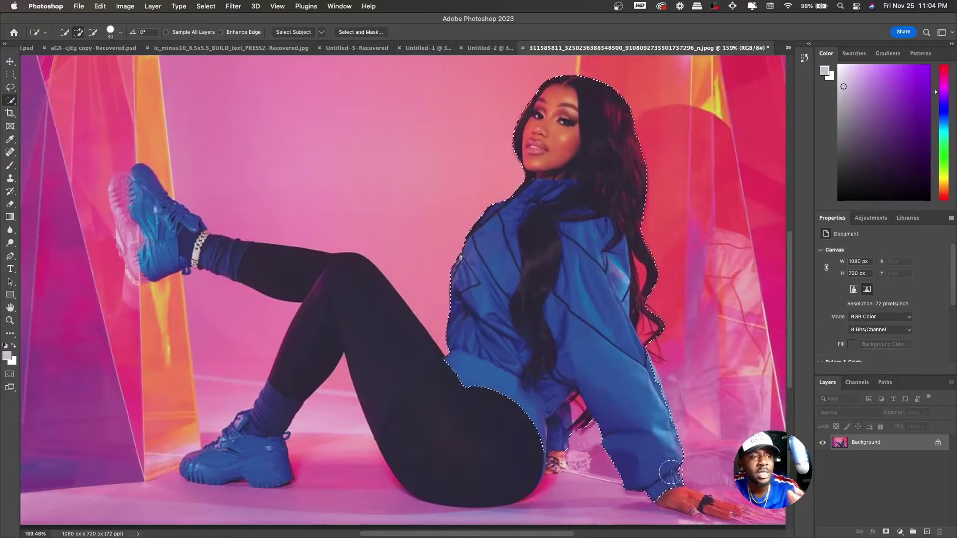
pyautogui.moveTo(485, 441)
pyautogui.mouseDown()
pyautogui.moveTo(488, 409)
pyautogui.moveTo(438, 405)
pyautogui.mouseUp()
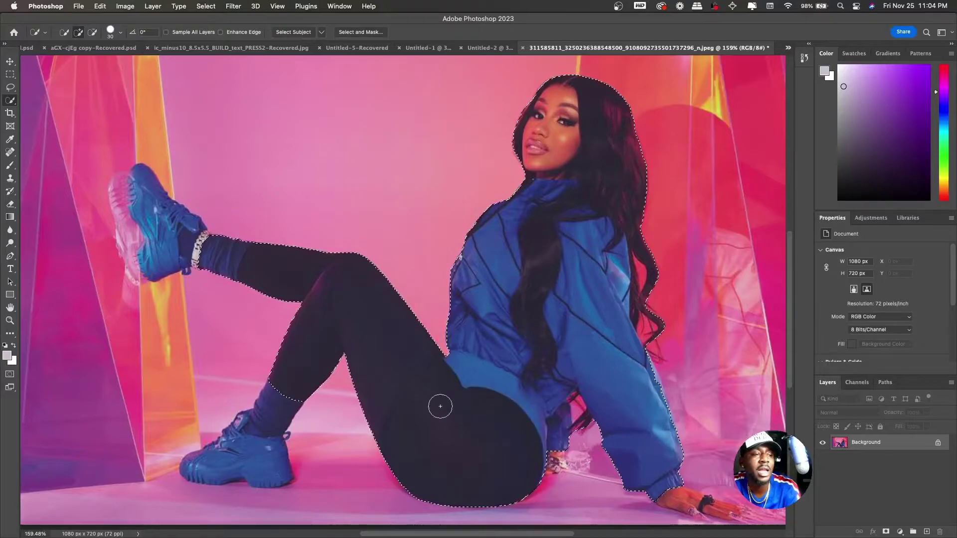
# Add both blue shoes and the lower ankle's sock to the Quick Selection of the woman.
pyautogui.click(189, 243)
pyautogui.click(181, 229)
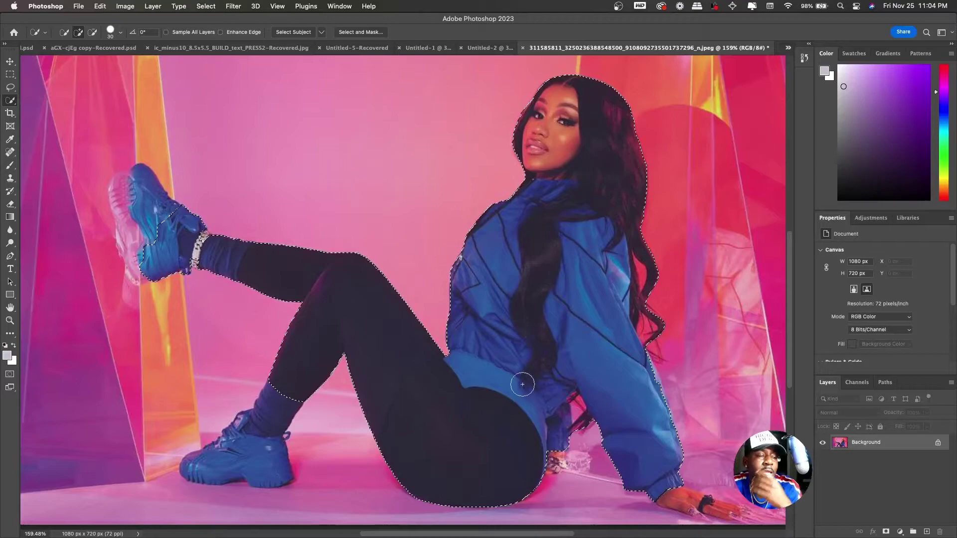
pyautogui.click(268, 416)
pyautogui.moveTo(258, 455); pyautogui.dragTo(259, 481)
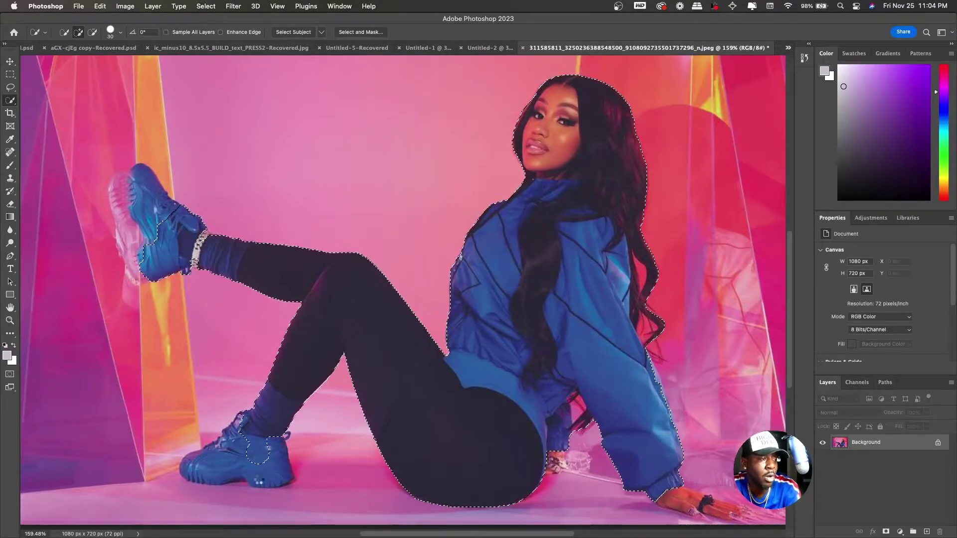
pyautogui.moveTo(159, 229); pyautogui.dragTo(134, 175)
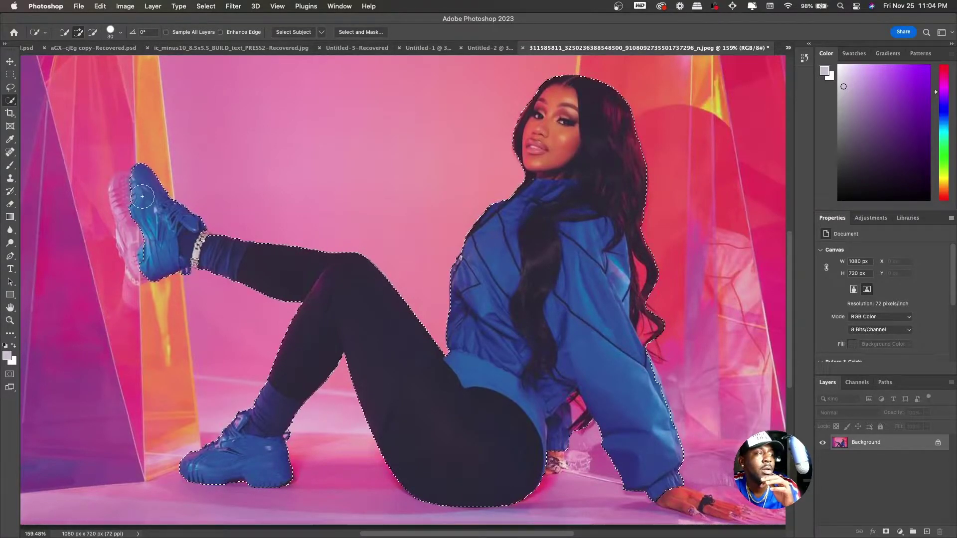
# Reduce the Quick Selection brush to 8 px and add the woman's hand on the floor to the selection.
pyautogui.press('[')
pyautogui.press('[')
pyautogui.press('[')
pyautogui.press('[')
pyautogui.press('[')
pyautogui.press('[')
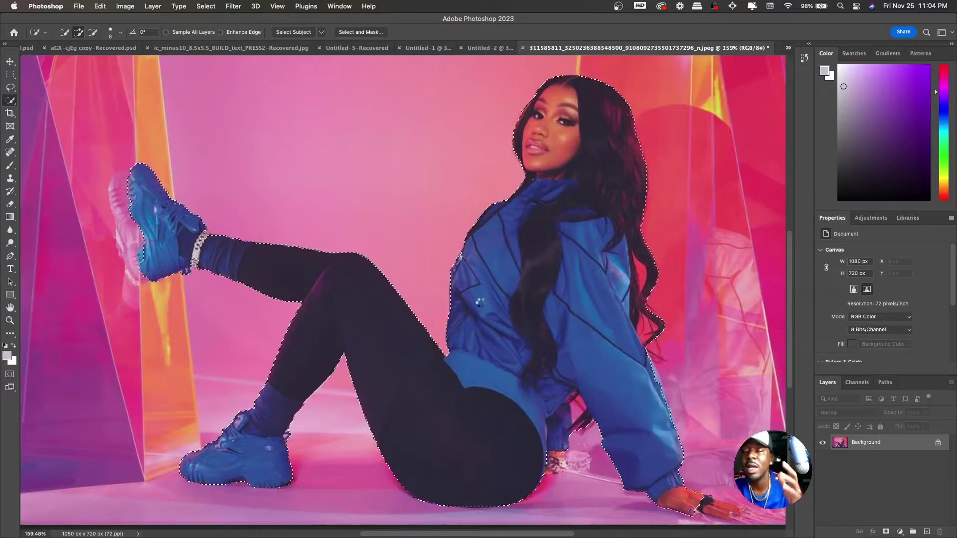
pyautogui.click(724, 510)
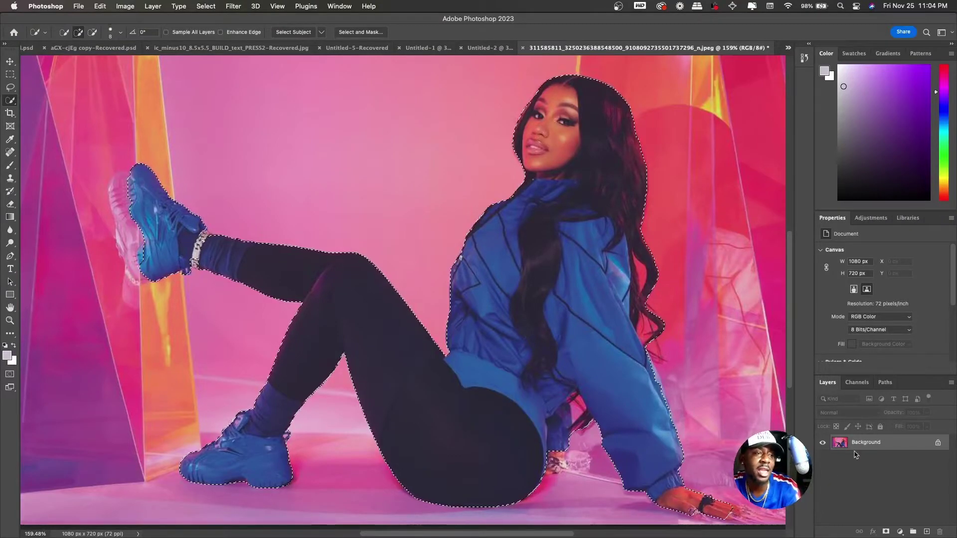
# Try masking out the background using the woman's selection, inspect the cutout's edges, and delete the layer mask.
pyautogui.click(886, 531)
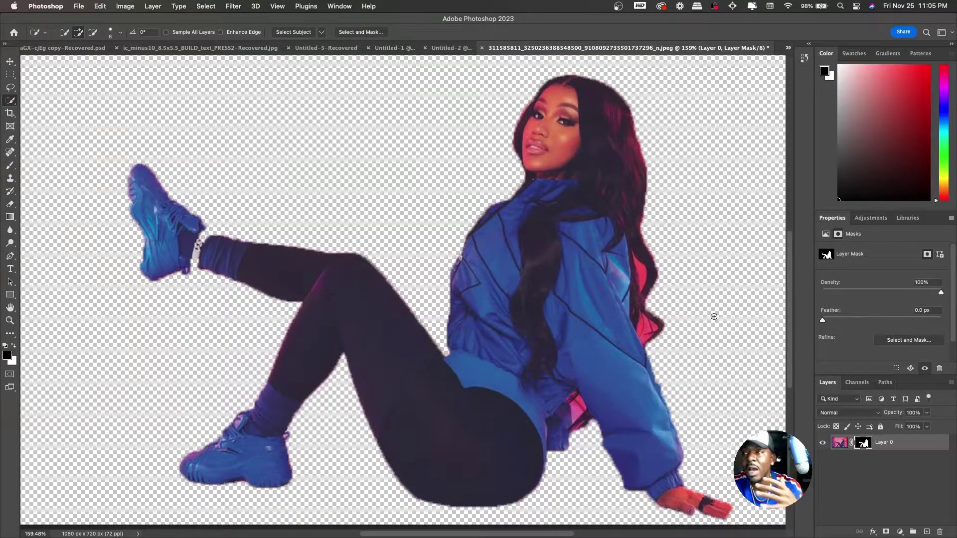
pyautogui.scroll(10, 539, 119)
pyautogui.scroll(-5, 538, 119)
pyautogui.scroll(1, 538, 119)
pyautogui.scroll(-10, 541, 155)
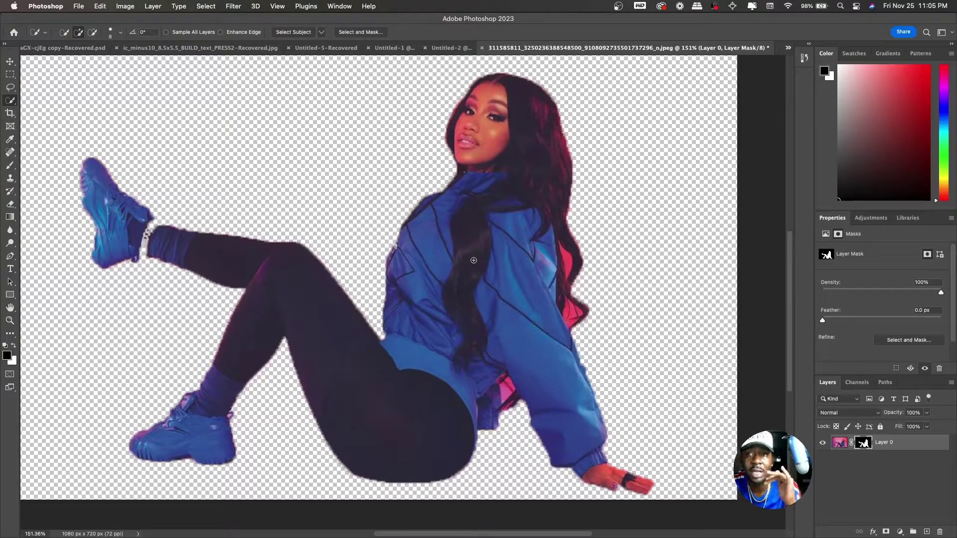
pyautogui.rightClick(863, 442)
pyautogui.click(833, 449)
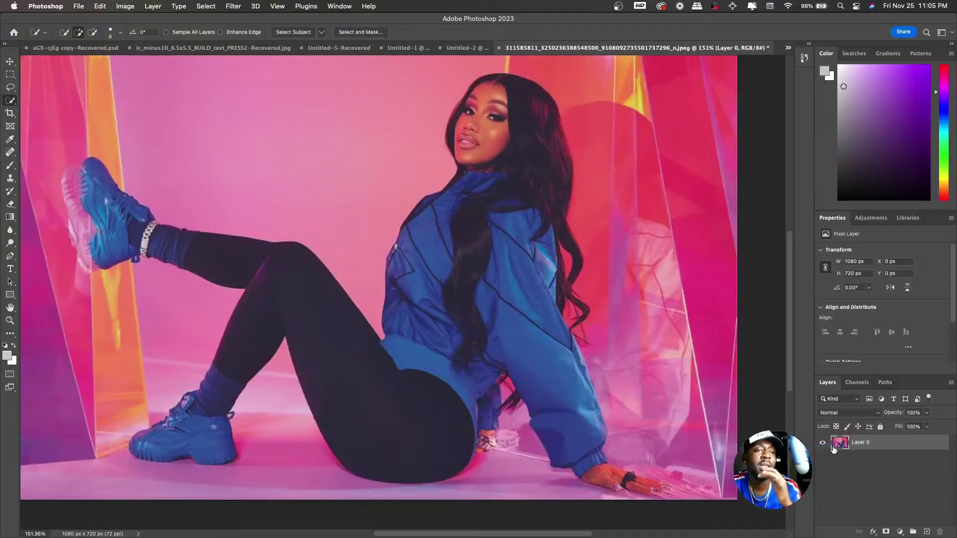
# Try the Magic Wand with tolerance 32 on the woman's jacket, hair, face and neck.
pyautogui.hscroll(-5, 335, 279)
pyautogui.scroll(2, 349, 276)
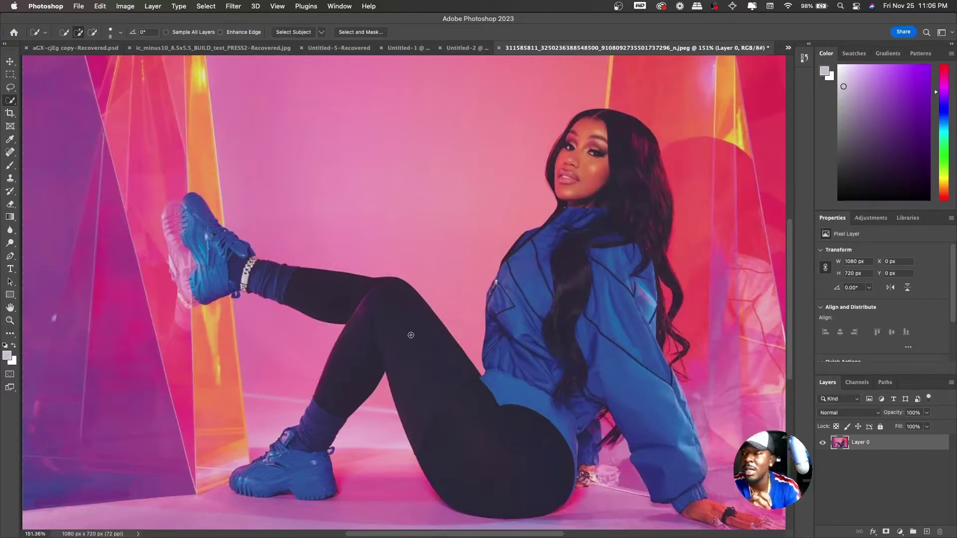
pyautogui.click(12, 103)
pyautogui.click(32, 120)
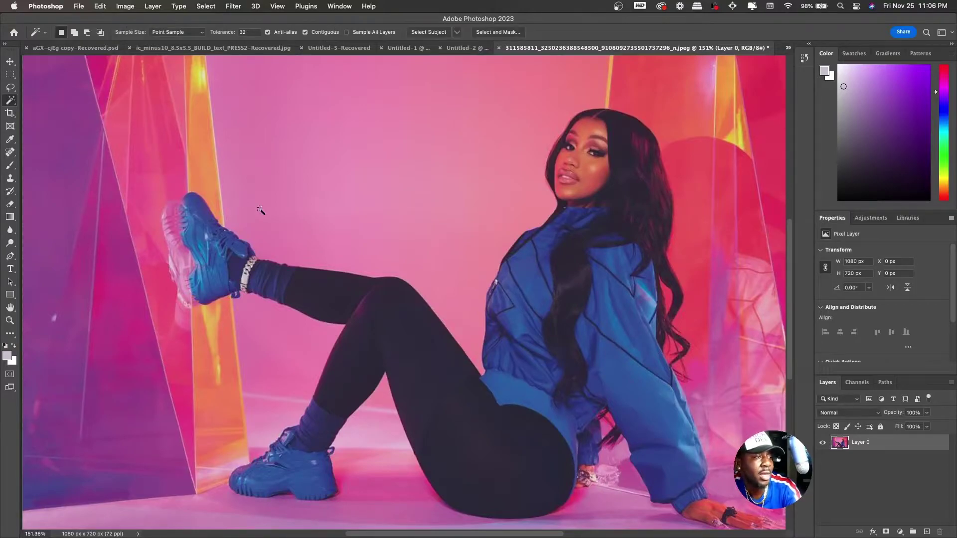
pyautogui.click(608, 293)
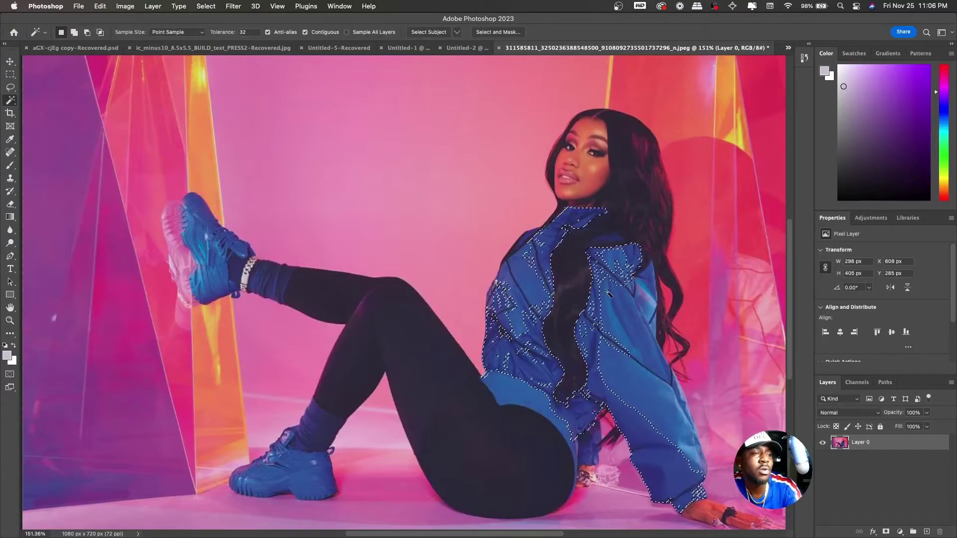
pyautogui.click(639, 148)
pyautogui.click(616, 122)
pyautogui.click(580, 172)
pyautogui.click(557, 211)
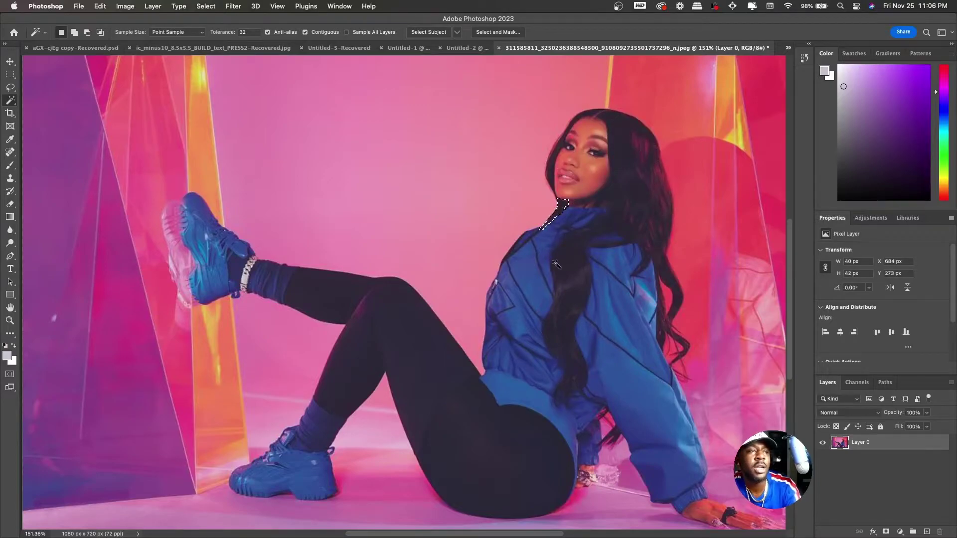
# Test the Magic Wand on the long front hair strand, jacket folds, raised shoe and black leggings.
pyautogui.click(567, 281)
pyautogui.click(529, 324)
pyautogui.click(545, 350)
pyautogui.click(517, 353)
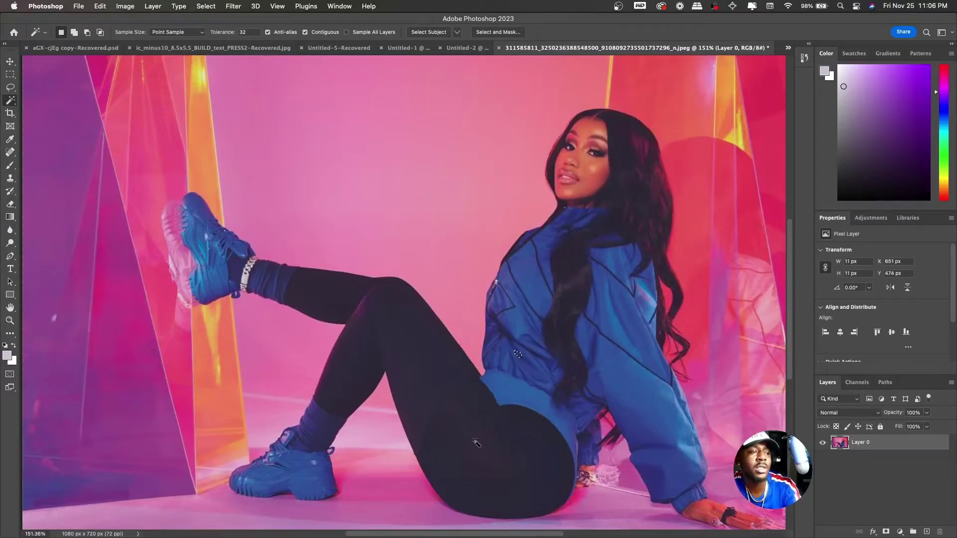
pyautogui.click(221, 265)
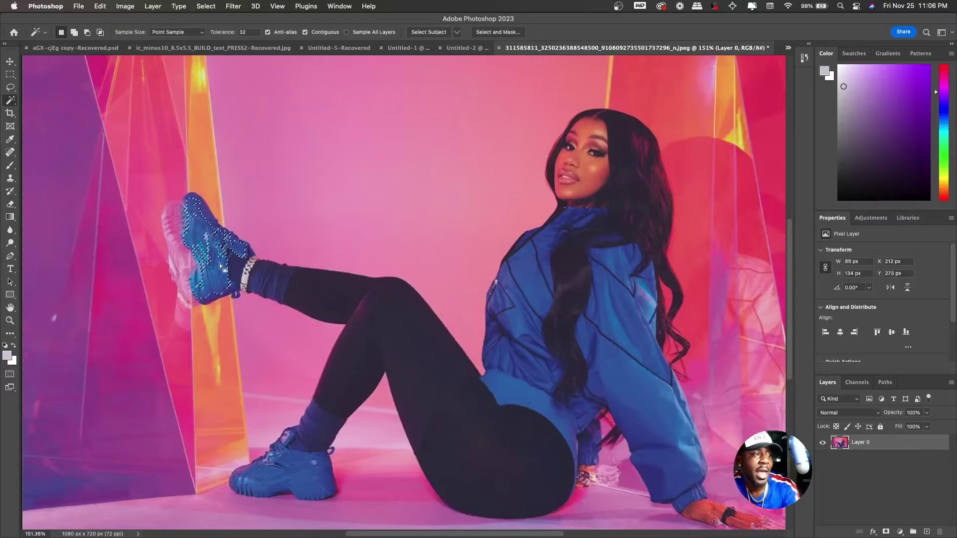
pyautogui.click(429, 339)
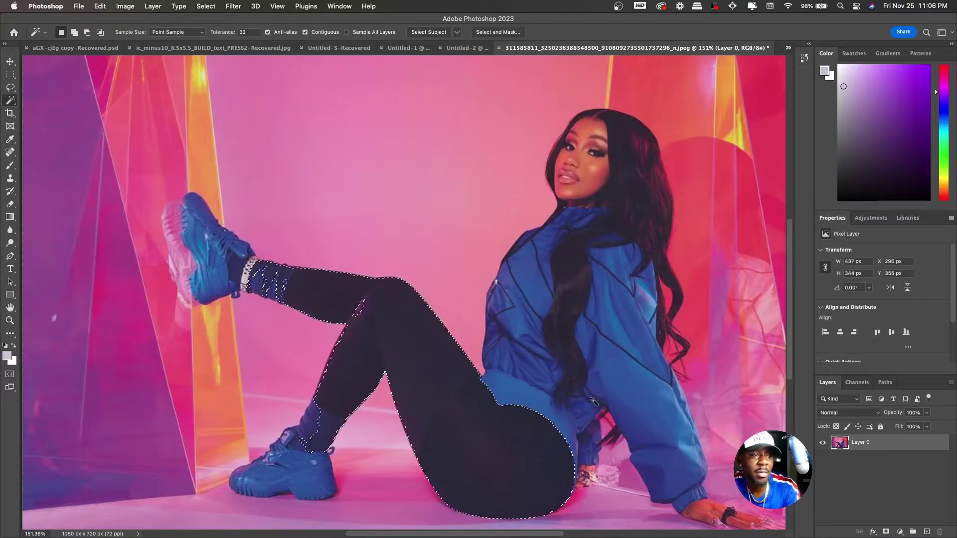
# Test the Magic Wand on the jacket sleeve and shoulder, and select the woman's dark hair.
pyautogui.click(674, 477)
pyautogui.click(674, 476)
pyautogui.click(654, 404)
pyautogui.click(625, 259)
pyautogui.click(623, 215)
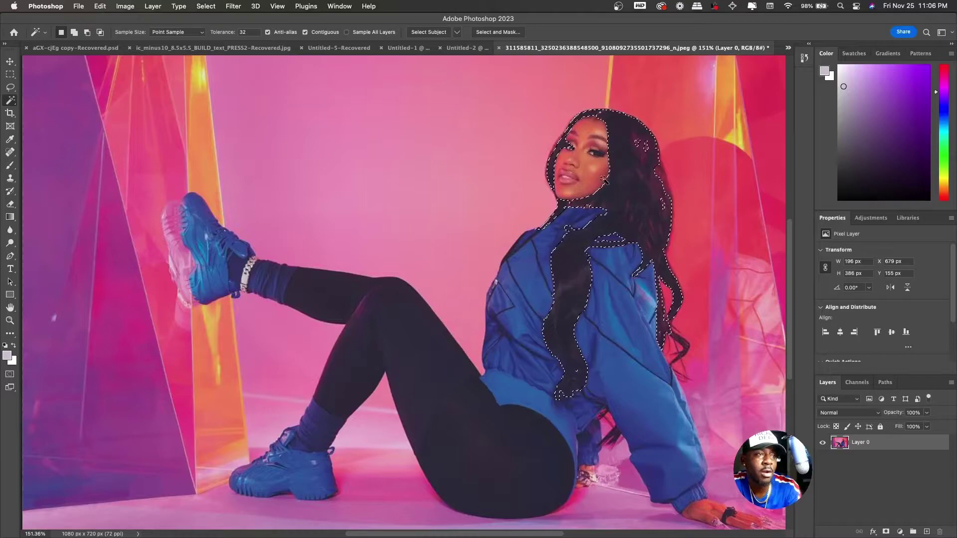
# Test the Magic Wand on the jacket front, leggings and lower shoe, and clear the selection.
pyautogui.click(538, 323)
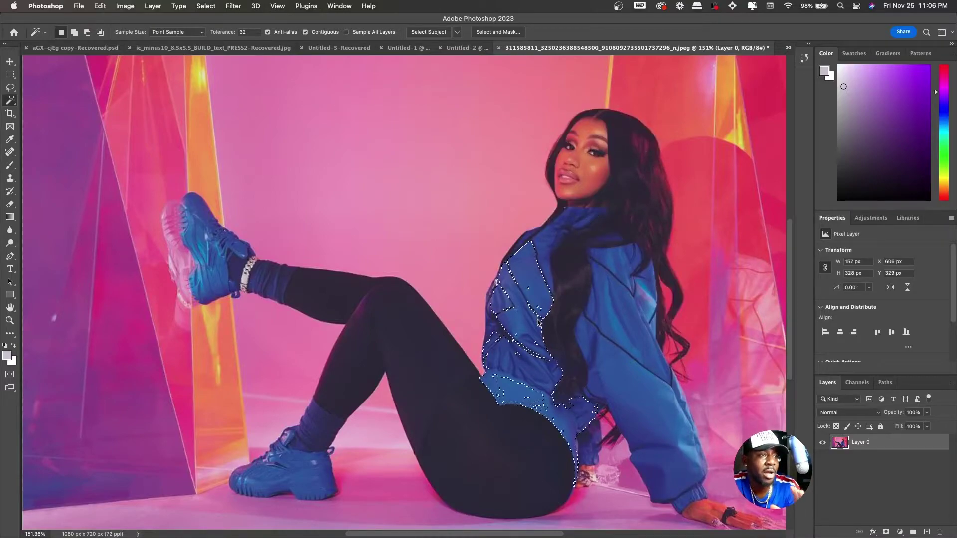
pyautogui.click(540, 276)
pyautogui.click(544, 248)
pyautogui.click(446, 398)
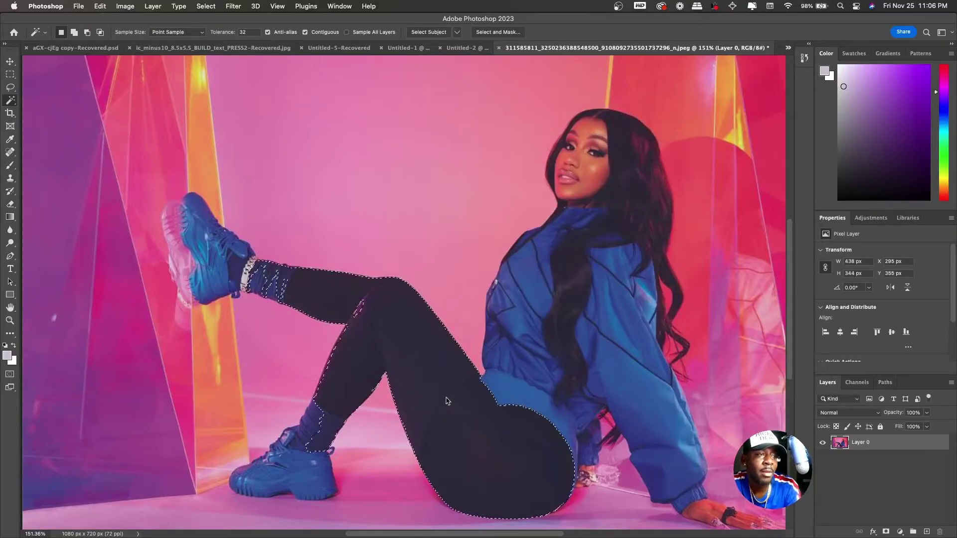
pyautogui.click(290, 482)
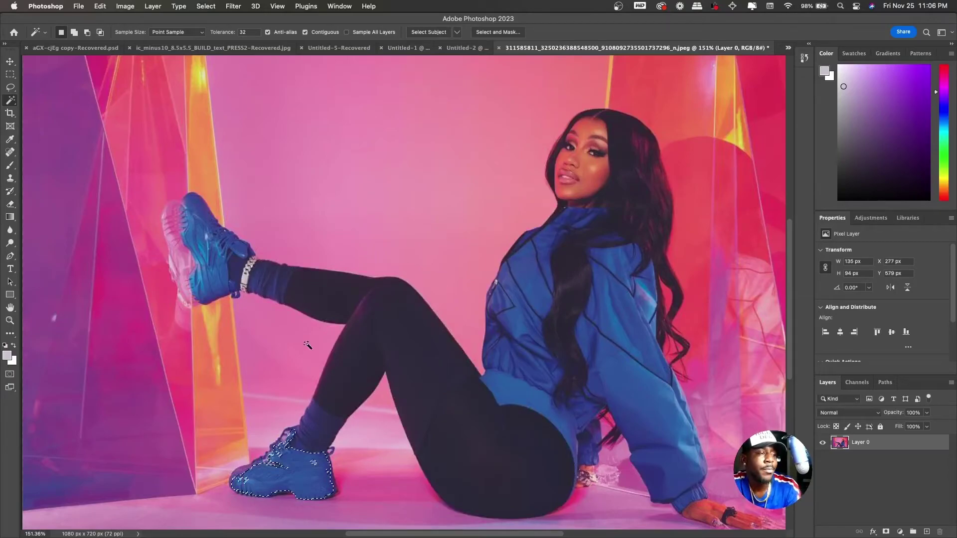
pyautogui.hotkey('ctrl', 'd')
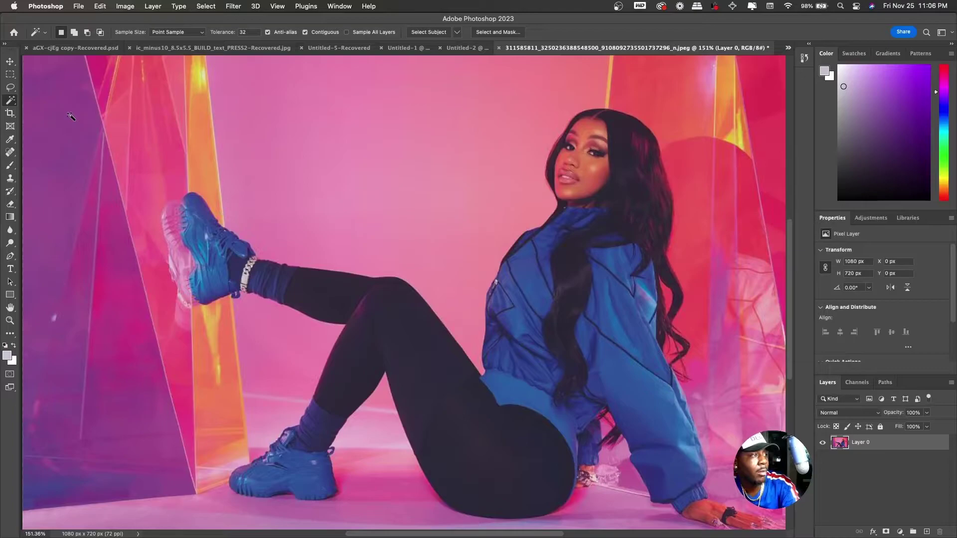
# Switch to the standard Pen tool in Path mode.
pyautogui.click(10, 102)
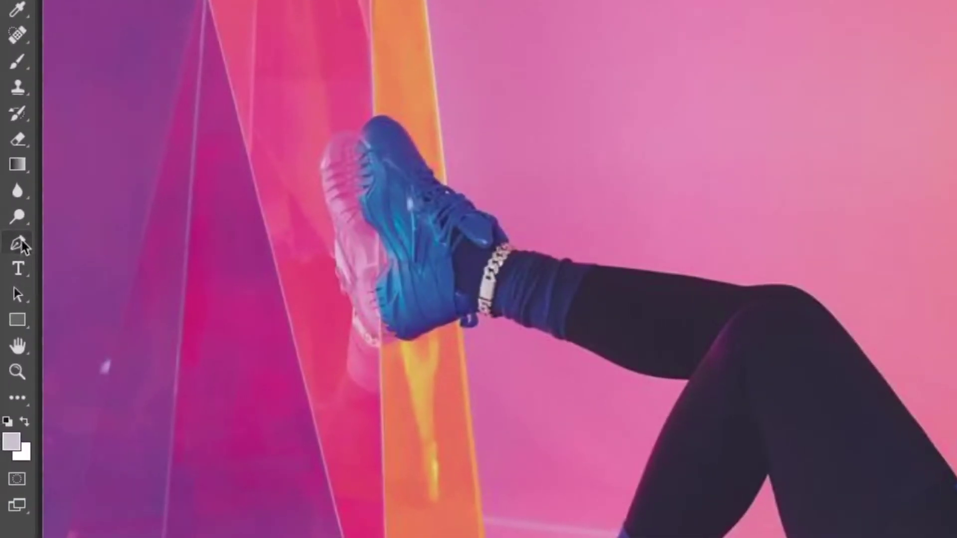
pyautogui.click(19, 244)
pyautogui.click(95, 240)
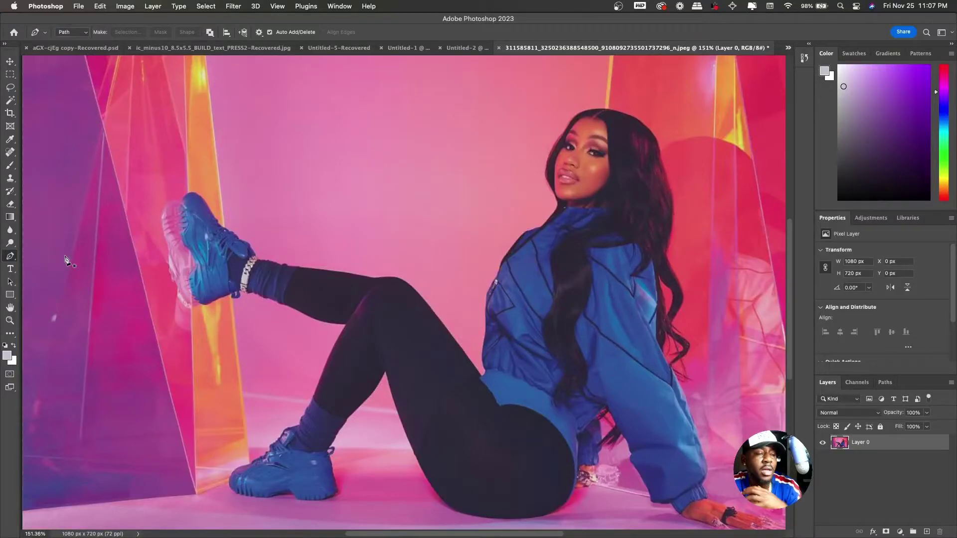
pyautogui.rightClick(10, 256)
pyautogui.click(65, 259)
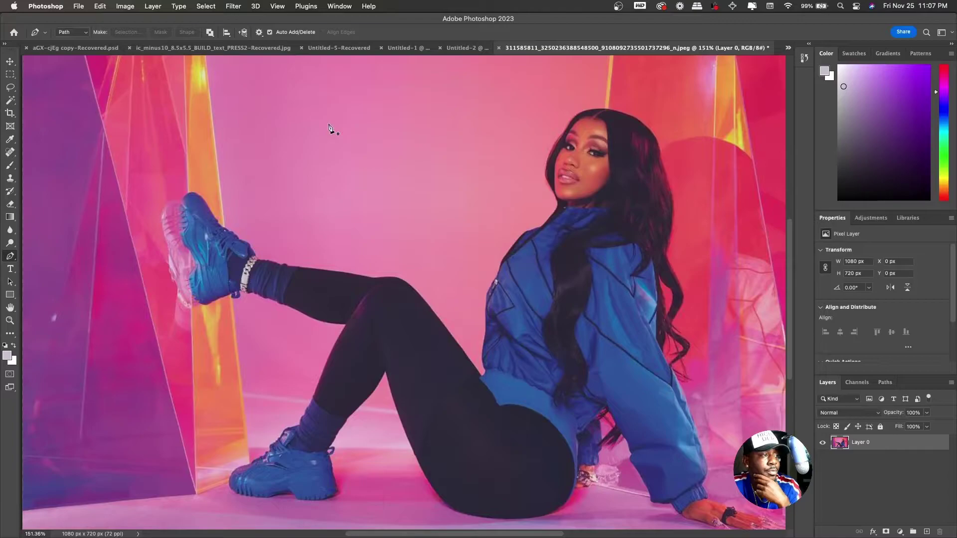
pyautogui.press('b')
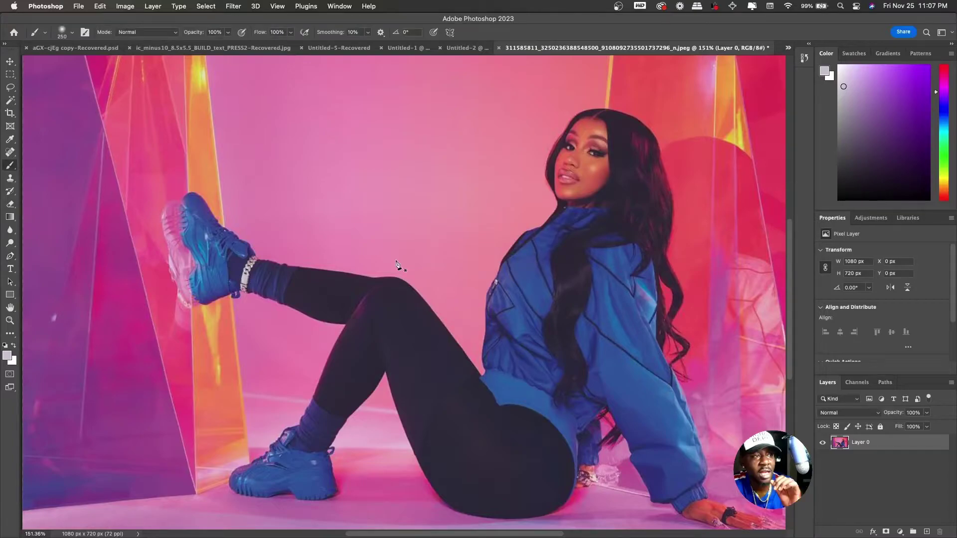
pyautogui.press('p')
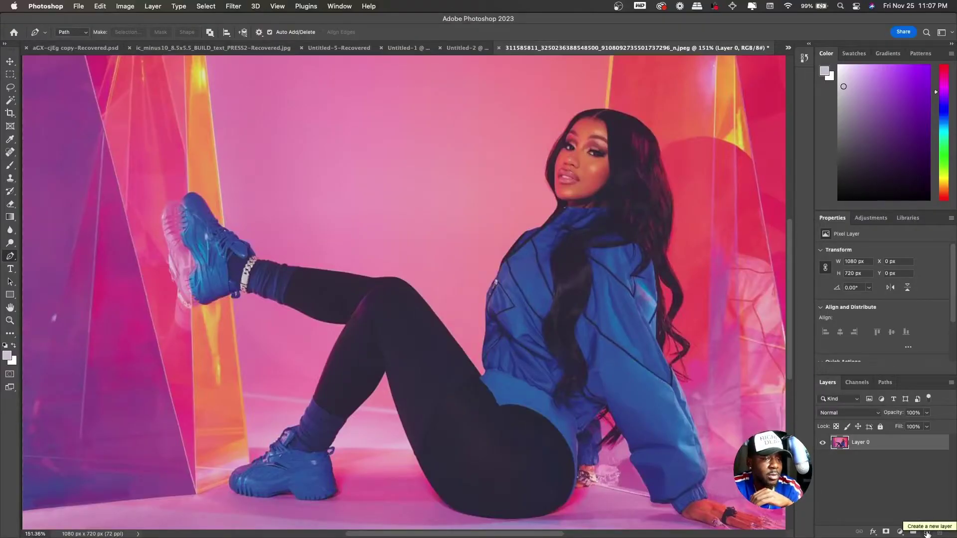
# Add a new layer above the photo, try a soft 250 px brush stroke over the pink backdrop, and undo the stroke.
pyautogui.click(926, 532)
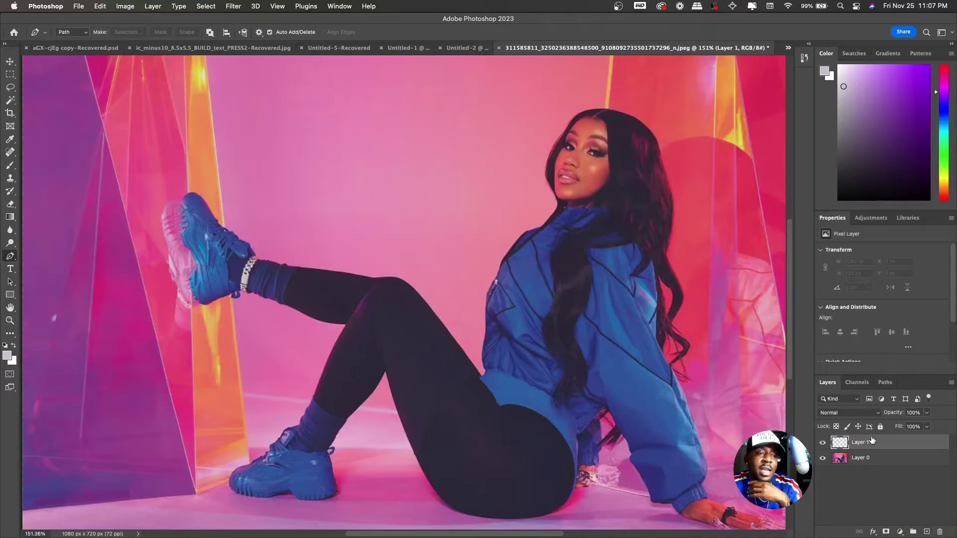
pyautogui.click(11, 166)
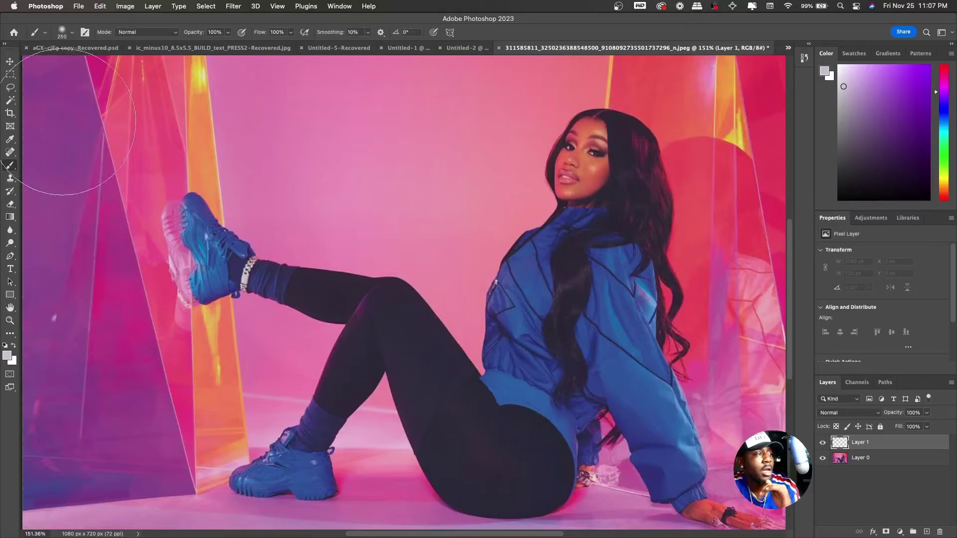
pyautogui.moveTo(269, 145); pyautogui.dragTo(410, 167)
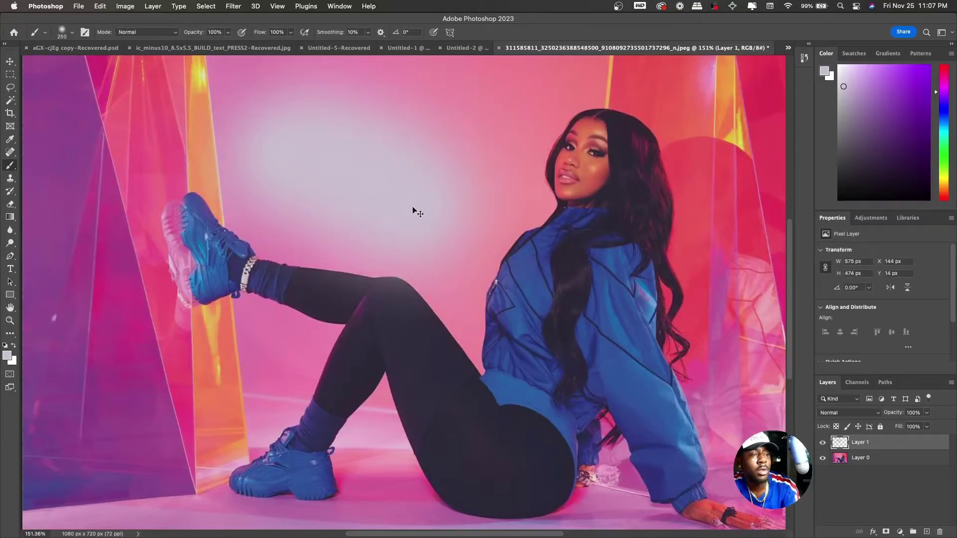
pyautogui.hotkey('ctrl', 'z')
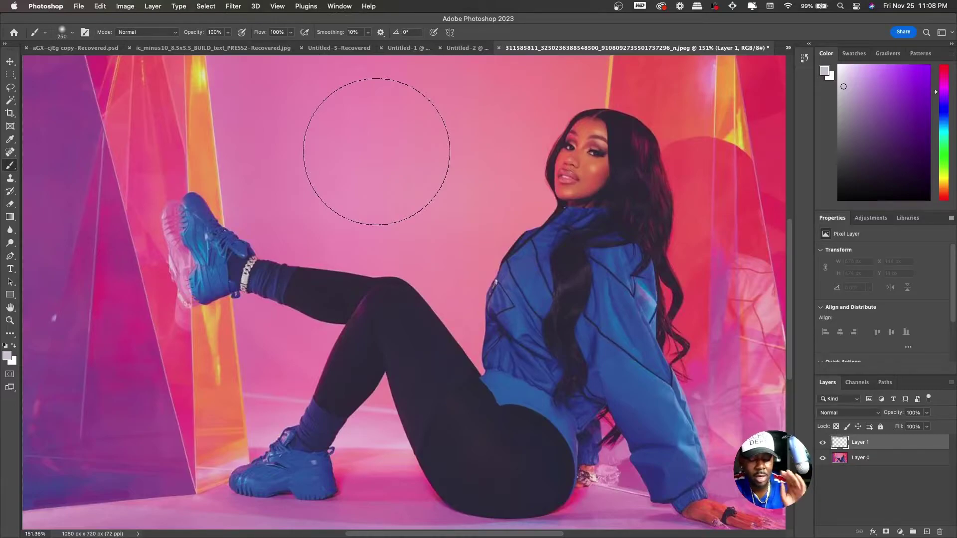
# Reduce the brush size to 15 px, test it with a dab on the backdrop, and undo the dab.
pyautogui.rightClick(376, 151)
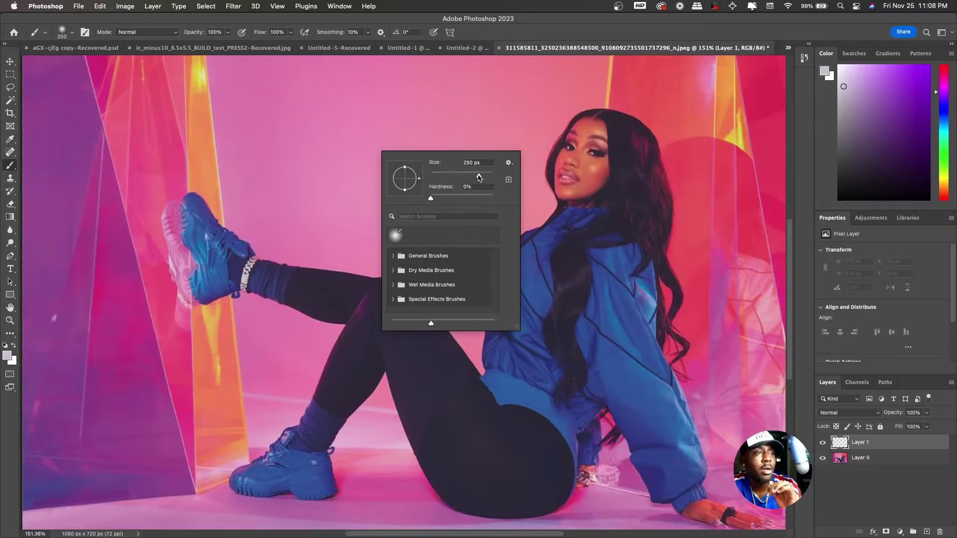
pyautogui.moveTo(478, 177); pyautogui.dragTo(440, 175)
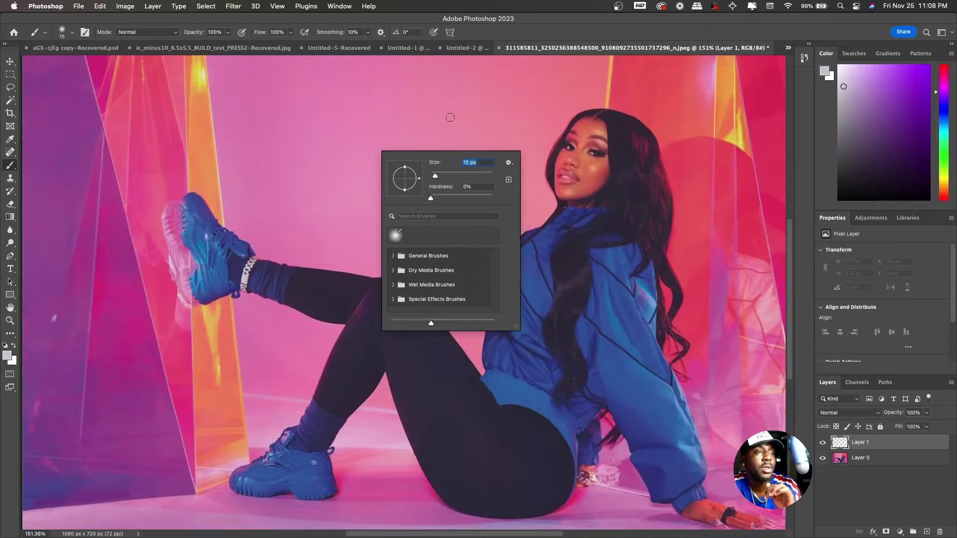
pyautogui.click(516, 90)
pyautogui.press('super+z')
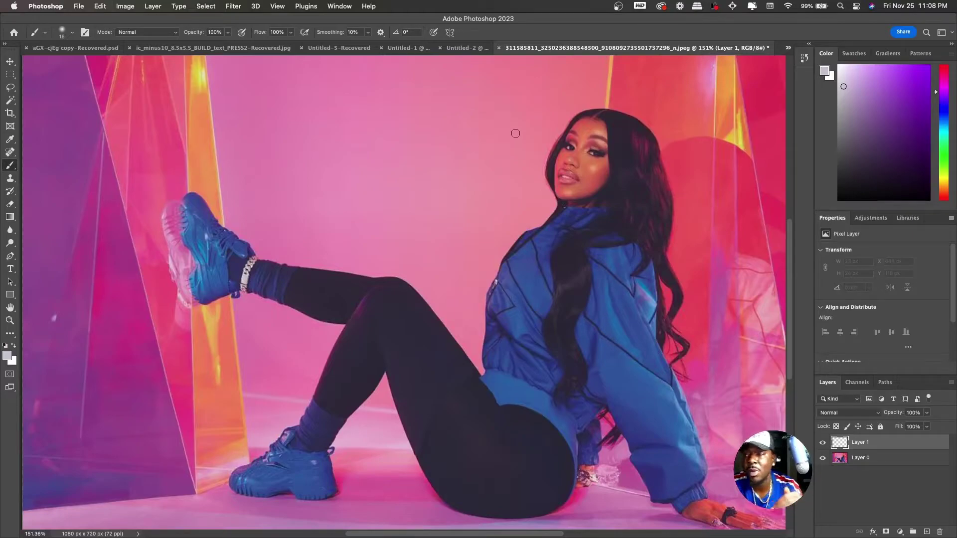
# Try a freehand brush scribble across the pink backdrop and jacket on the new layer, and undo it.
pyautogui.moveTo(472, 96)
pyautogui.mouseDown()
pyautogui.moveTo(415, 97)
pyautogui.moveTo(455, 121)
pyautogui.moveTo(389, 140)
pyautogui.moveTo(462, 163)
pyautogui.moveTo(389, 221)
pyautogui.moveTo(433, 226)
pyautogui.moveTo(493, 277)
pyautogui.moveTo(519, 344)
pyautogui.moveTo(531, 343)
pyautogui.moveTo(399, 335)
pyautogui.moveTo(591, 374)
pyautogui.moveTo(430, 361)
pyautogui.moveTo(535, 250)
pyautogui.mouseUp()
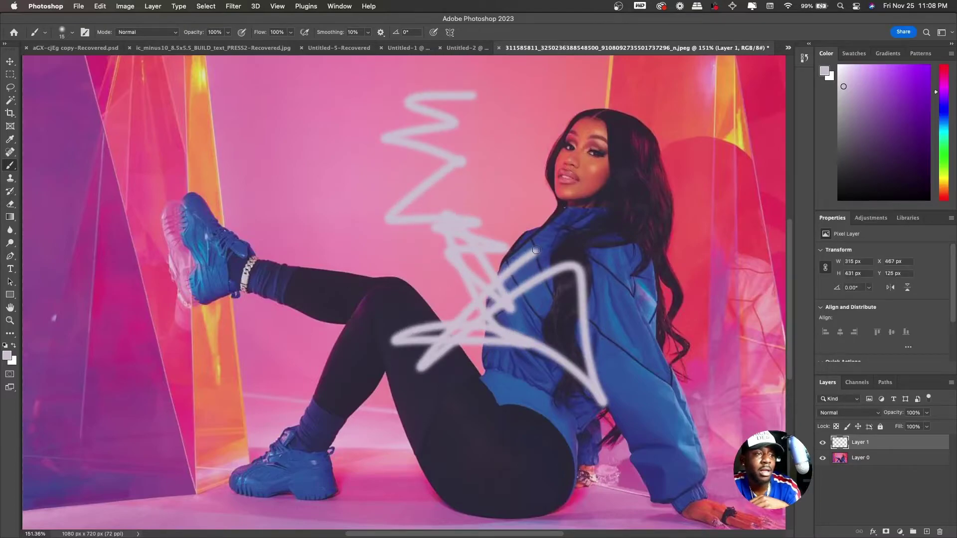
pyautogui.press('super+z')
pyautogui.press('super+z')
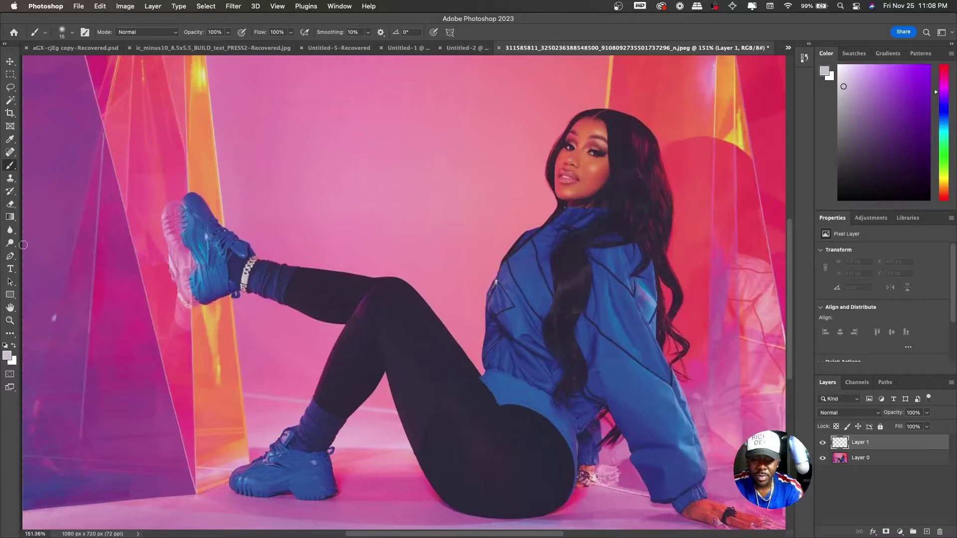
# Start a practice Pen path on the pink backdrop and curve its second anchor by adjusting the direction handles.
pyautogui.click(10, 257)
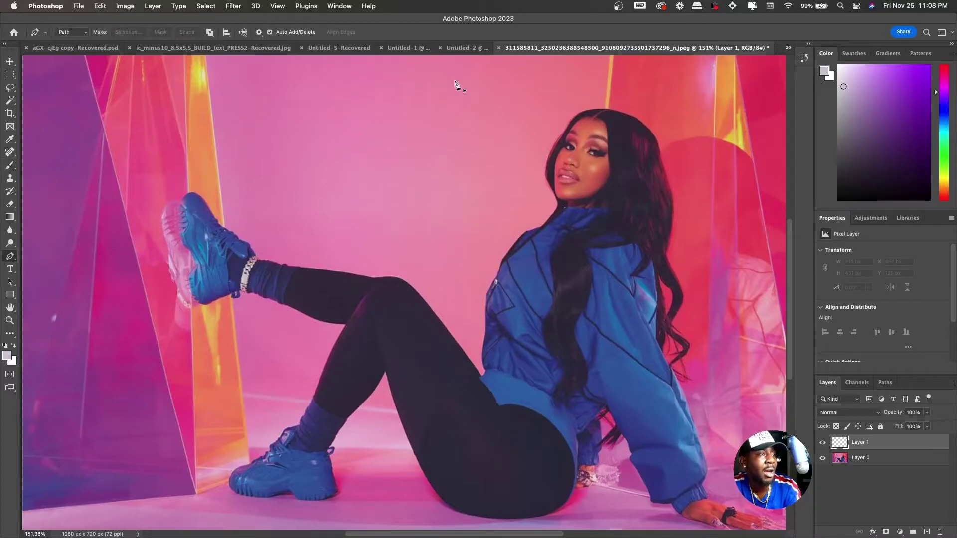
pyautogui.scroll(1, 455, 95)
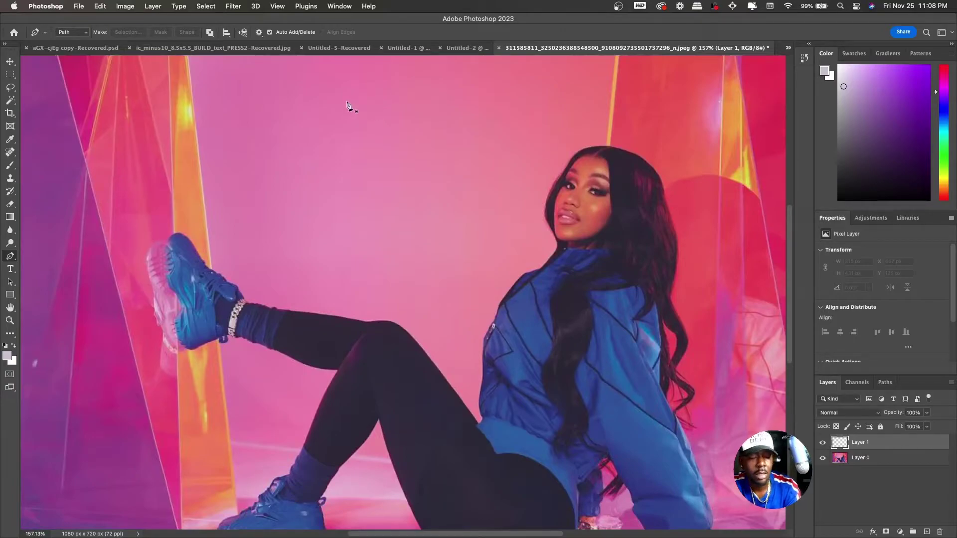
pyautogui.click(399, 94)
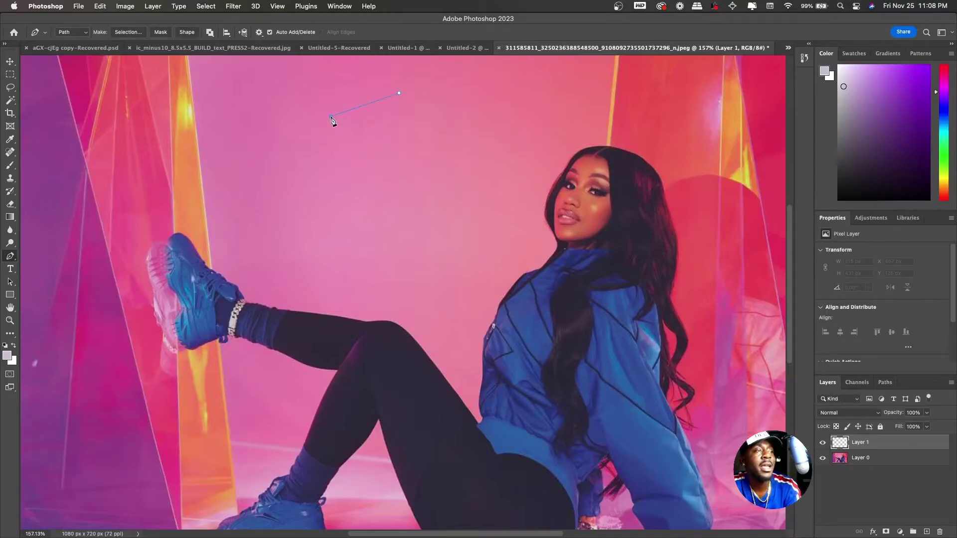
pyautogui.press('super+z')
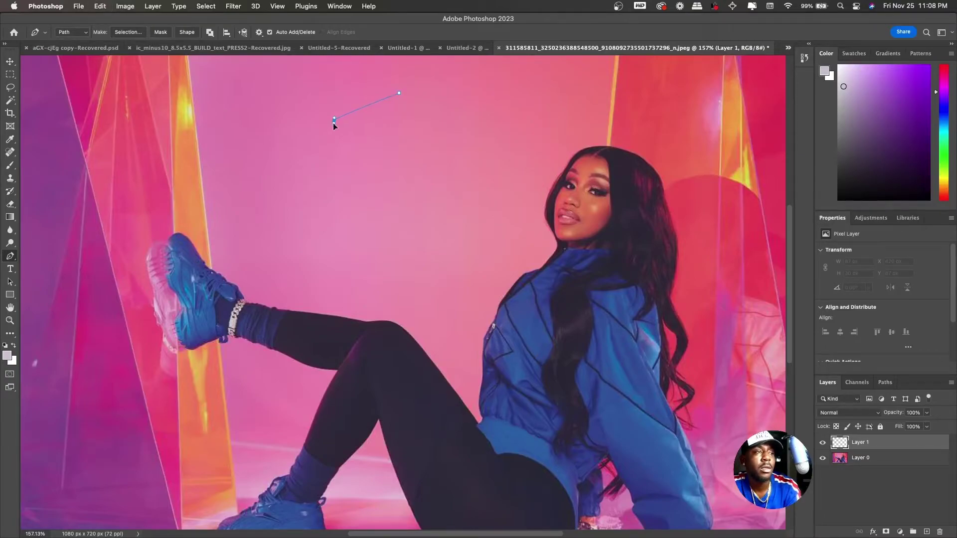
pyautogui.moveTo(328, 158); pyautogui.dragTo(322, 181)
pyautogui.moveTo(328, 152); pyautogui.dragTo(332, 155)
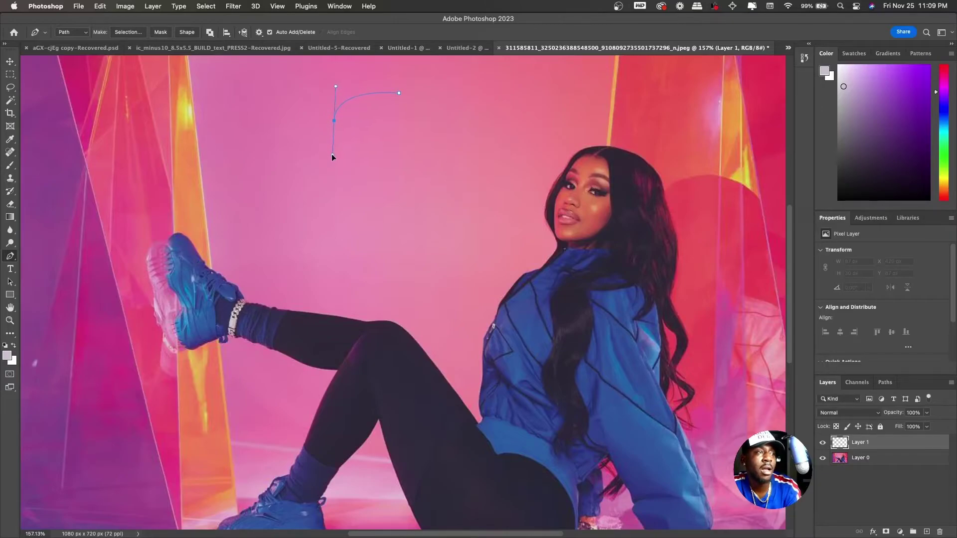
pyautogui.moveTo(333, 156); pyautogui.dragTo(325, 155)
pyautogui.moveTo(326, 152); pyautogui.dragTo(326, 152)
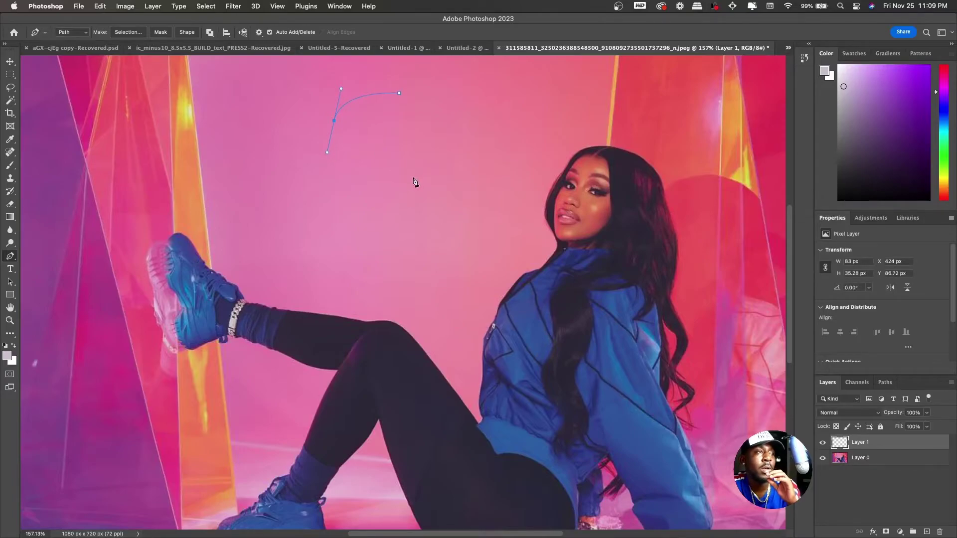
# Extend the practice path with more curved anchors across the backdrop beside the woman's head.
pyautogui.click(430, 180)
pyautogui.moveTo(426, 191)
pyautogui.mouseDown()
pyautogui.moveTo(449, 212)
pyautogui.moveTo(444, 173)
pyautogui.moveTo(425, 205)
pyautogui.mouseUp()
pyautogui.moveTo(421, 172); pyautogui.dragTo(502, 209)
pyautogui.click(461, 240)
pyautogui.moveTo(474, 152); pyautogui.dragTo(481, 94)
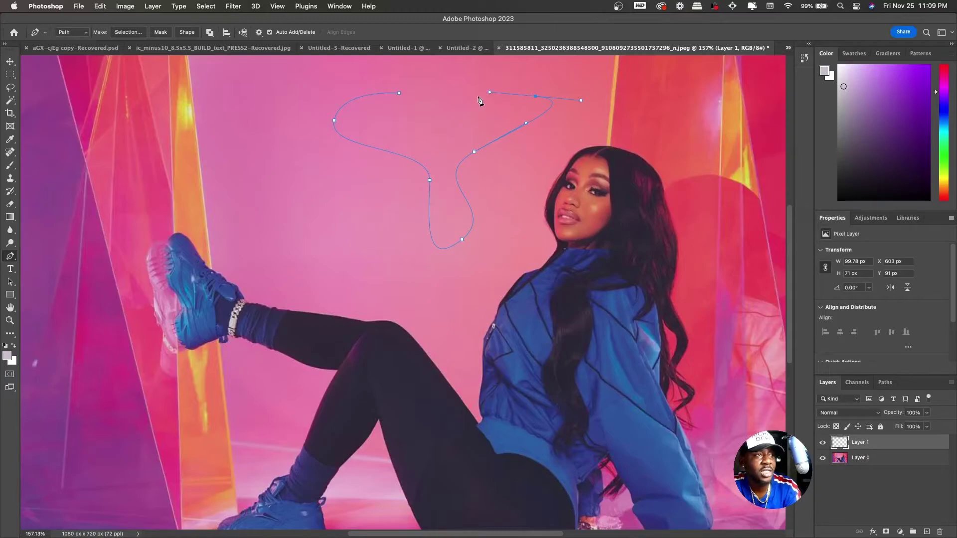
# Reshape the practice path's last curves by moving their direction handles, and undo the practice path and its layer.
pyautogui.moveTo(490, 92); pyautogui.dragTo(506, 78)
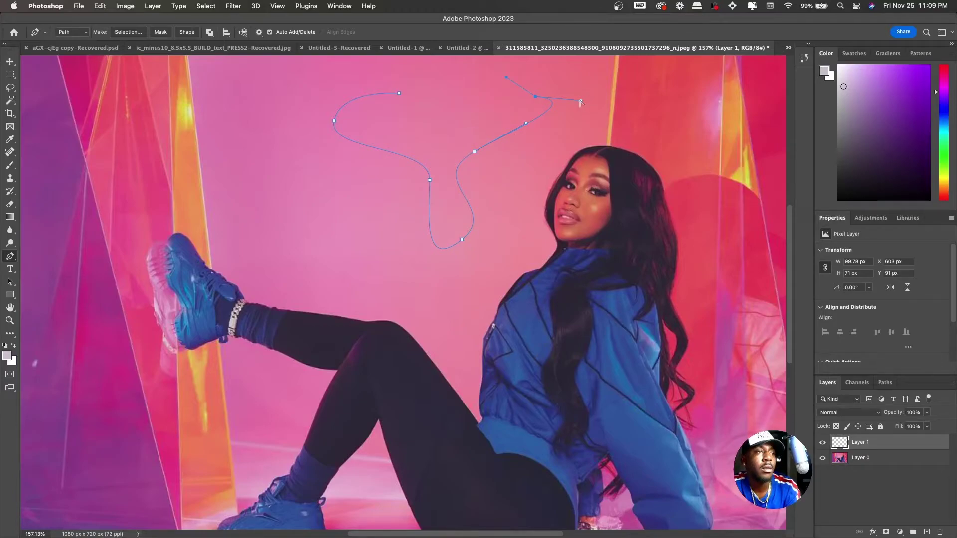
pyautogui.moveTo(501, 120); pyautogui.dragTo(434, 89)
pyautogui.moveTo(559, 157); pyautogui.dragTo(581, 191)
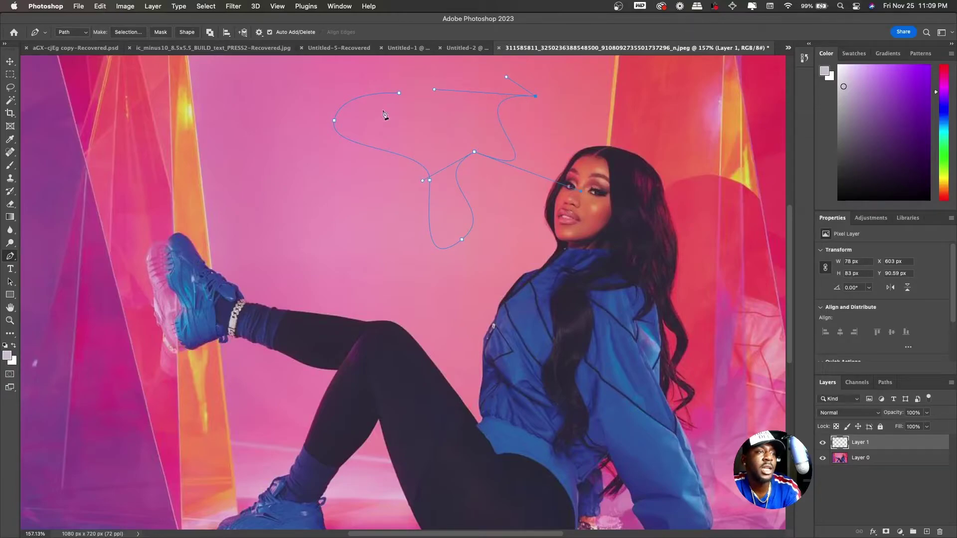
pyautogui.press('super+z')
pyautogui.press('super+z')
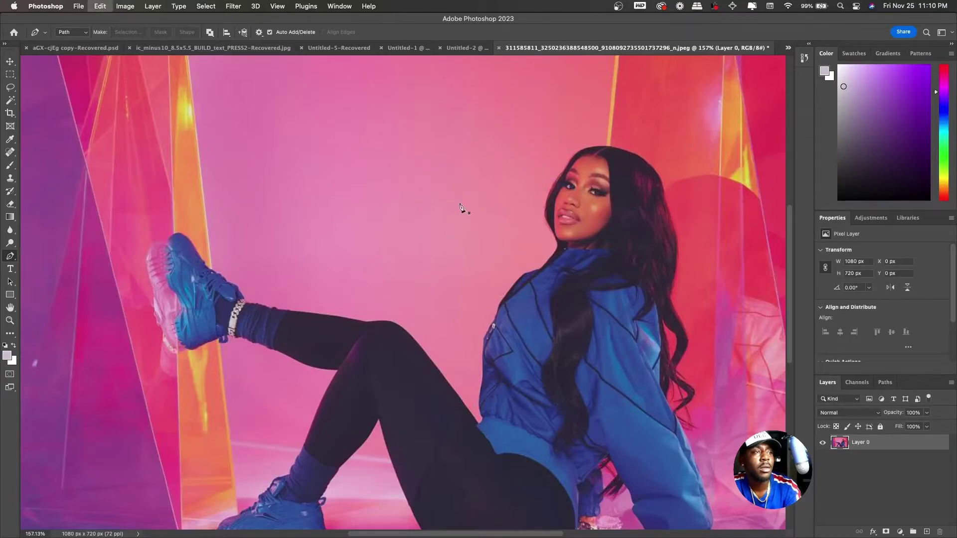
pyautogui.hscroll(3, 479, 186)
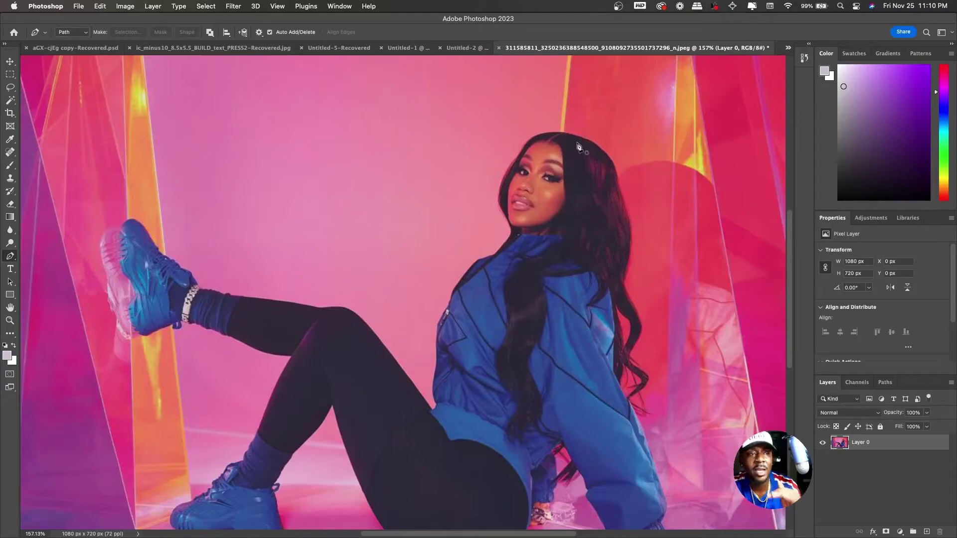
pyautogui.hscroll(2, 563, 165)
pyautogui.scroll(-1, 563, 165)
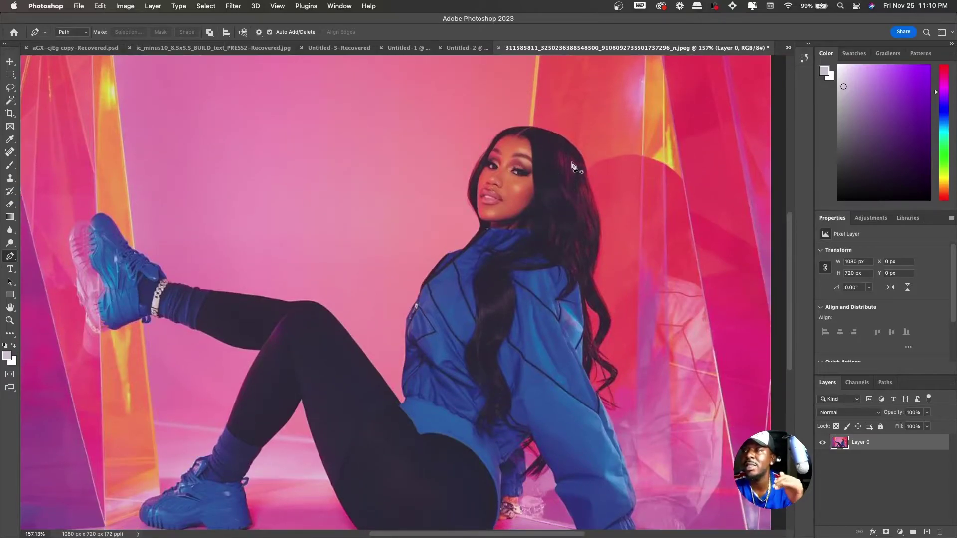
pyautogui.scroll(-1, 573, 166)
pyautogui.hscroll(-1, 573, 166)
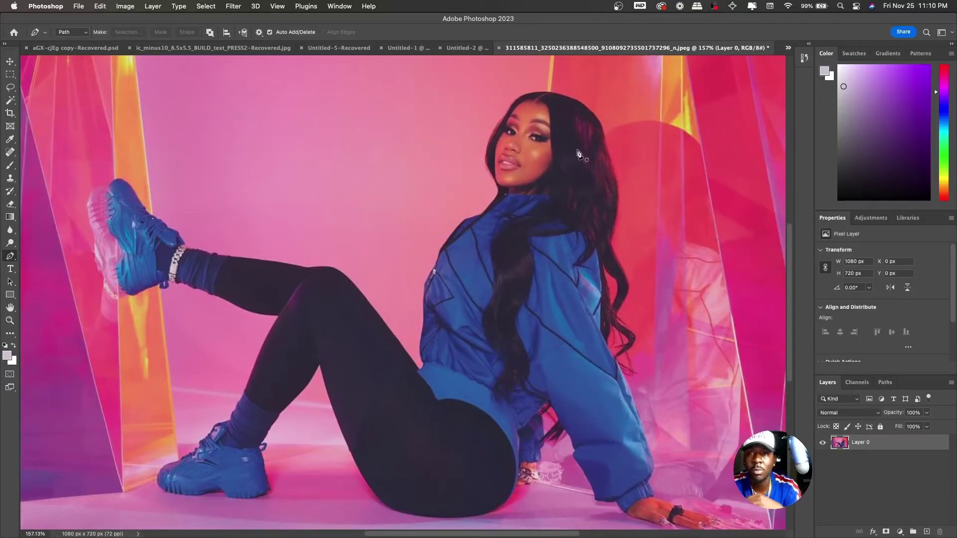
pyautogui.hscroll(2, 583, 114)
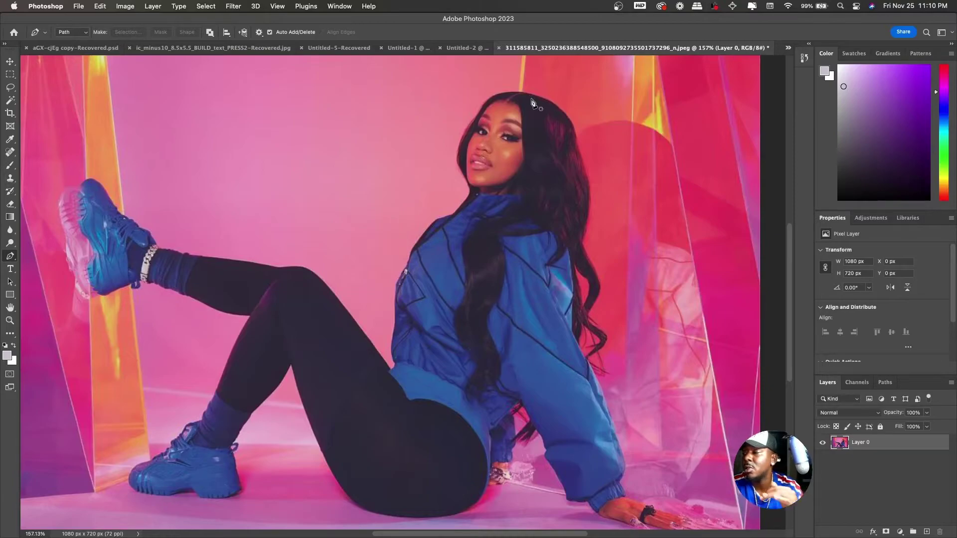
# Add an empty layer above the photo to compare the two layers, and delete the empty layer.
pyautogui.press('super+shift+alt+n')
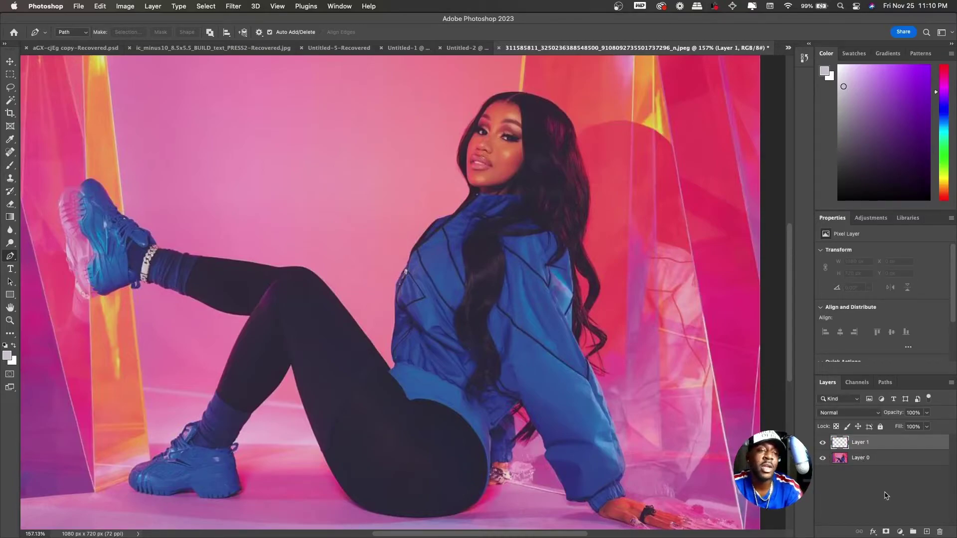
pyautogui.click(878, 459)
pyautogui.click(870, 444)
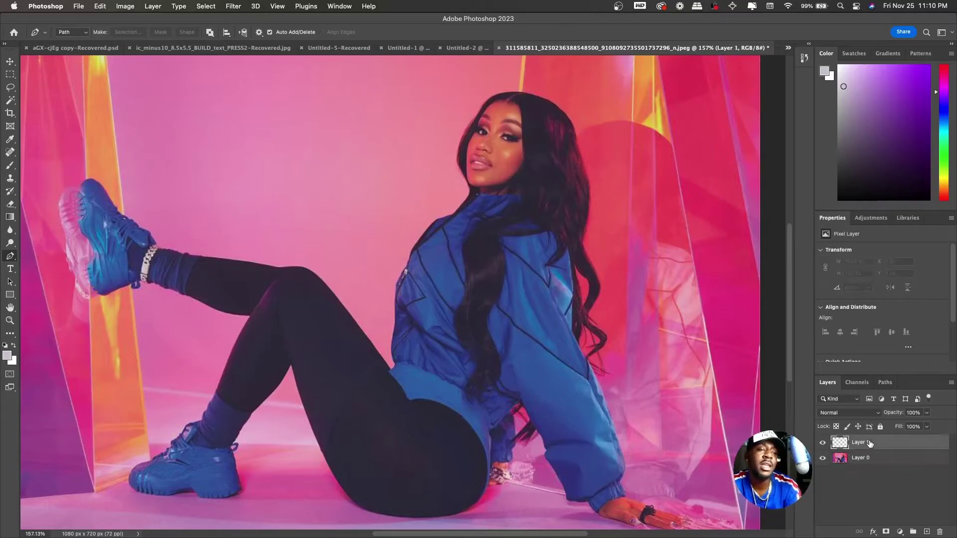
pyautogui.press('Delete')
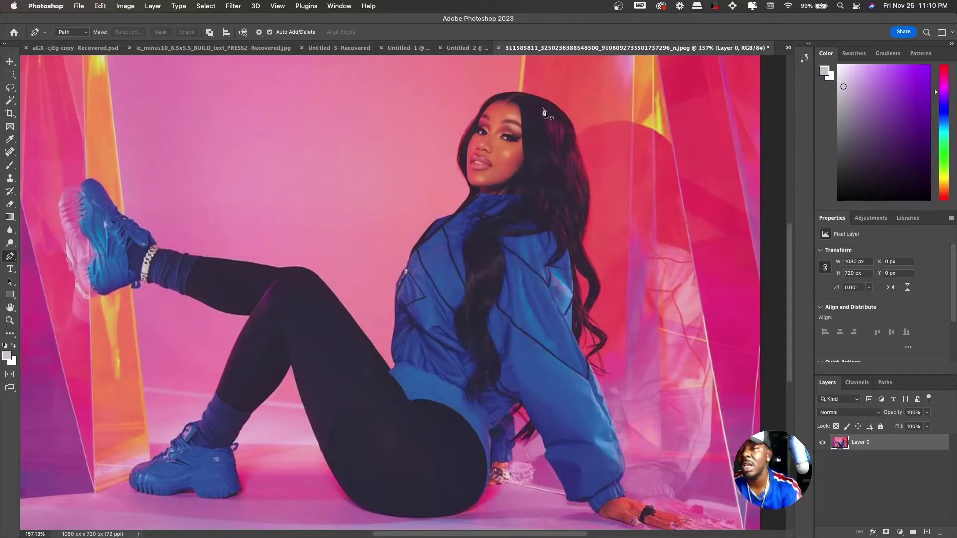
# Start a Pen path at the top of the woman's hair and curve it along the crown to the back of her head.
pyautogui.scroll(10, 552, 136)
pyautogui.scroll(-3, 552, 135)
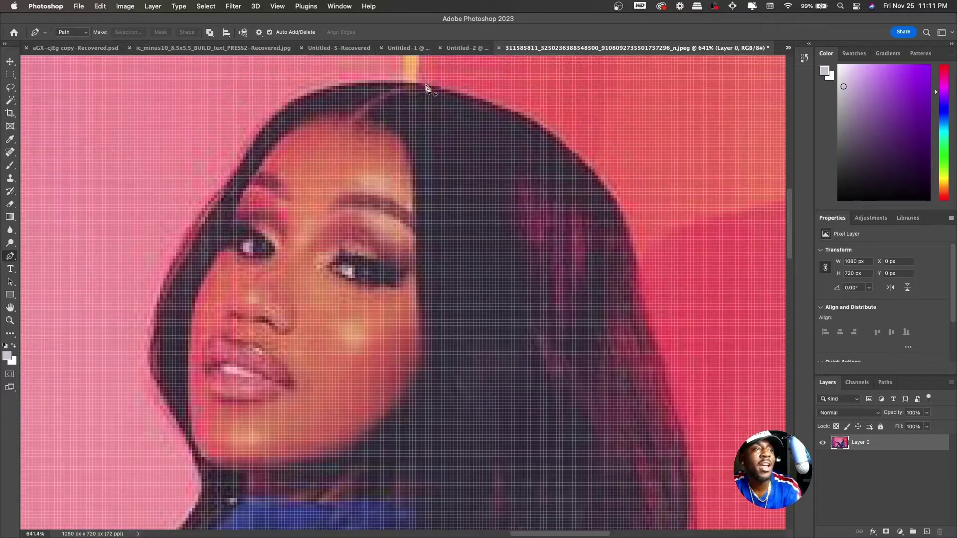
pyautogui.click(425, 83)
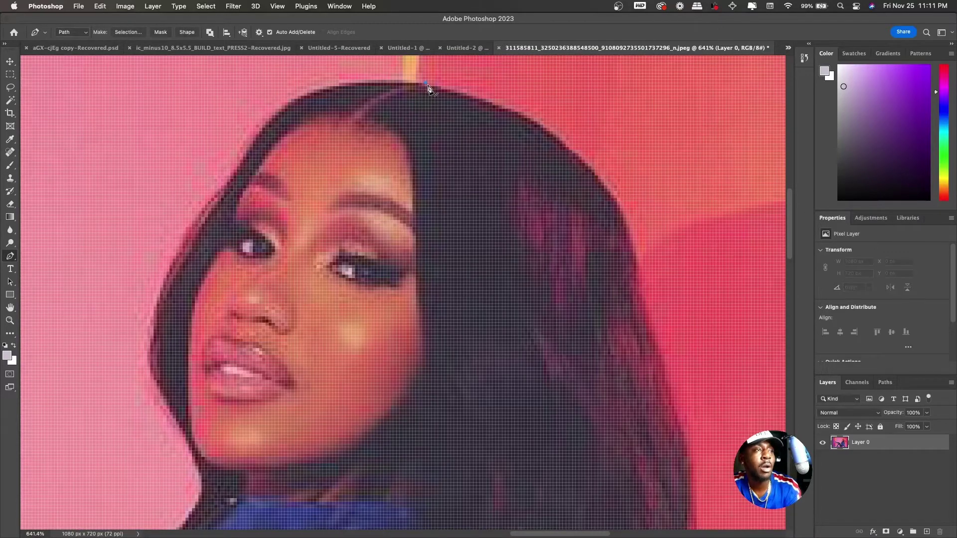
pyautogui.moveTo(556, 137); pyautogui.dragTo(595, 170)
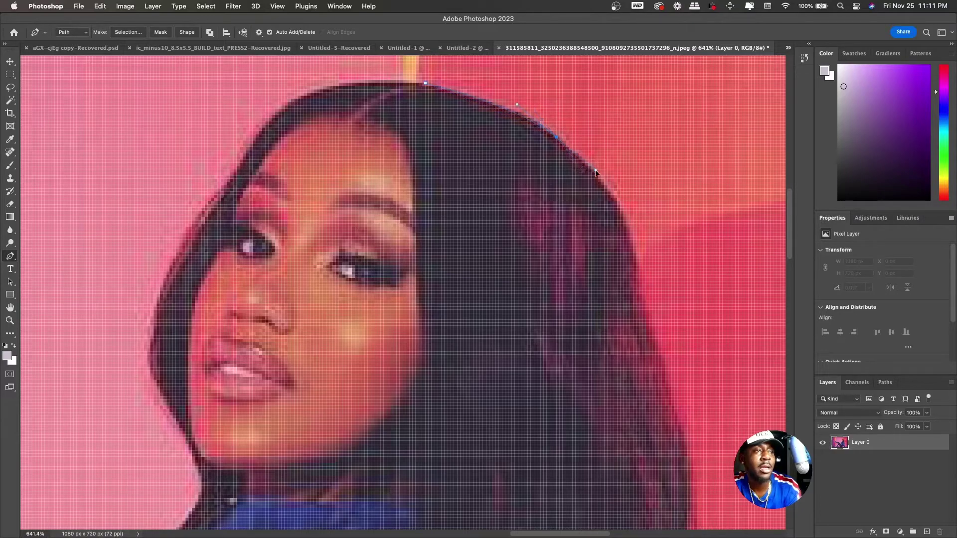
pyautogui.scroll(-2, 621, 195)
pyautogui.hscroll(2, 620, 194)
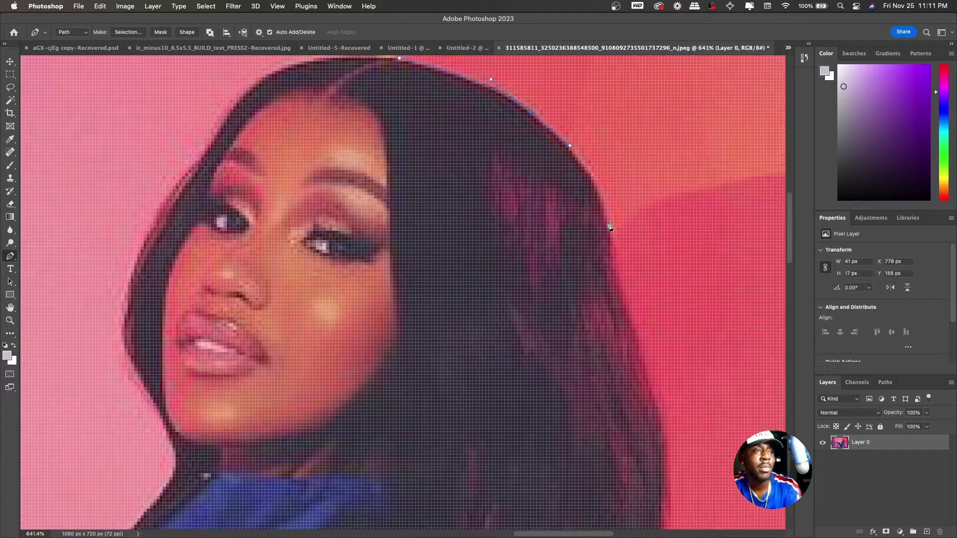
pyautogui.moveTo(607, 220); pyautogui.dragTo(607, 252)
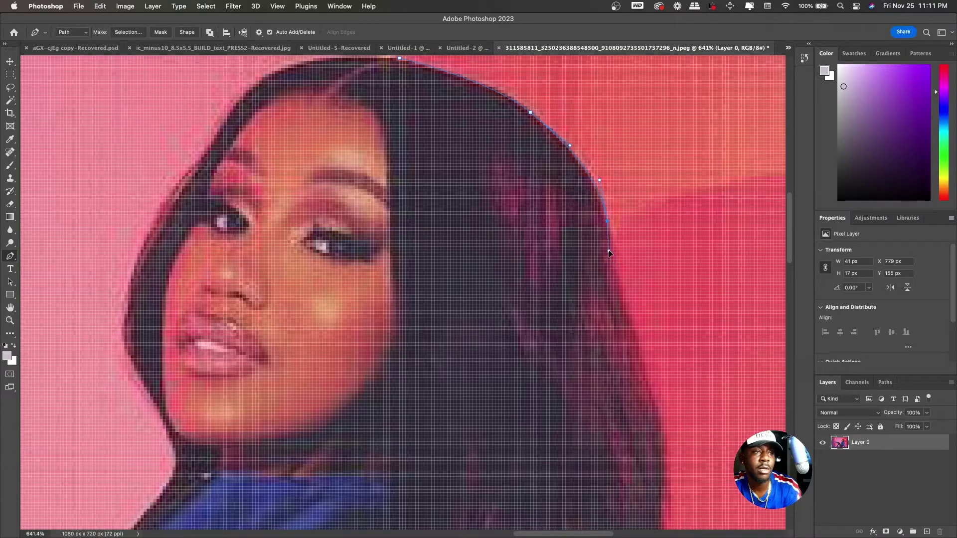
# Adjust the direction handle of the last anchor at the back of the head, testing several angles.
pyautogui.click(613, 253)
pyautogui.moveTo(612, 252); pyautogui.dragTo(619, 244)
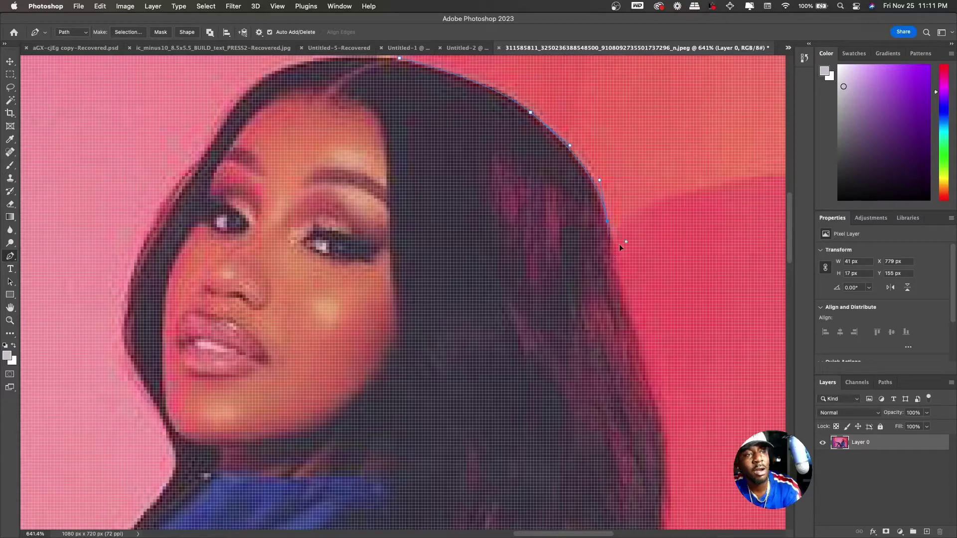
pyautogui.click(618, 245)
pyautogui.press('super+z')
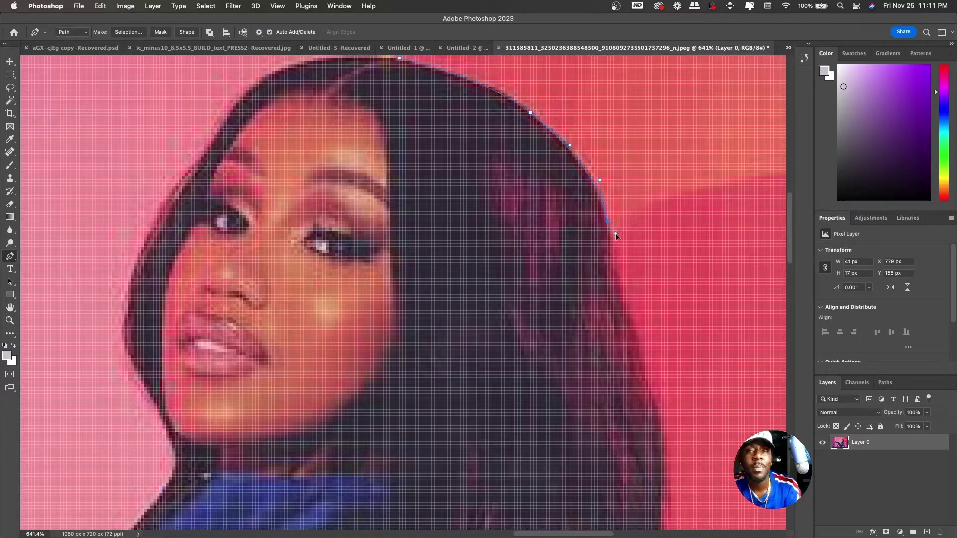
pyautogui.click(616, 234)
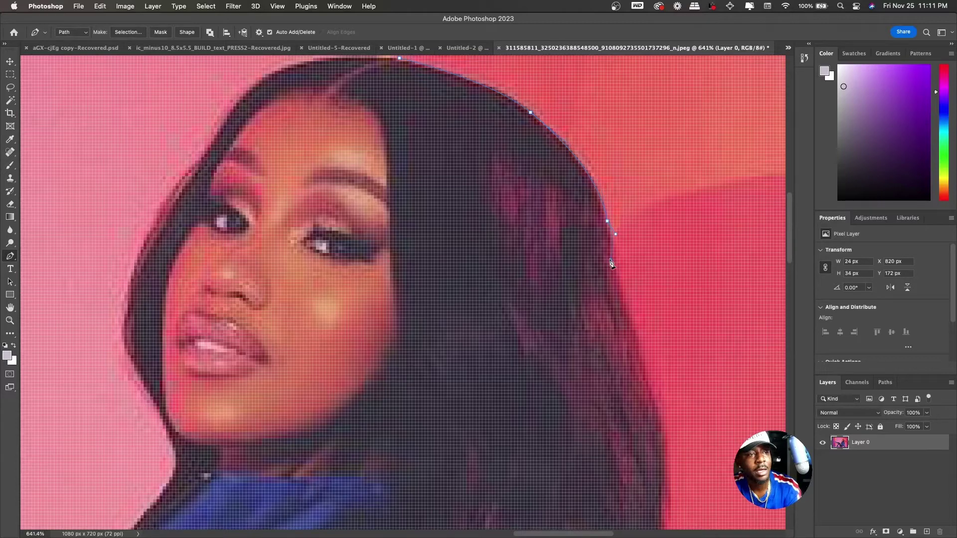
# Continue the path with curved anchors down the back edge of the woman's hair.
pyautogui.moveTo(610, 260); pyautogui.dragTo(607, 267)
pyautogui.click(625, 299)
pyautogui.moveTo(625, 300); pyautogui.dragTo(629, 308)
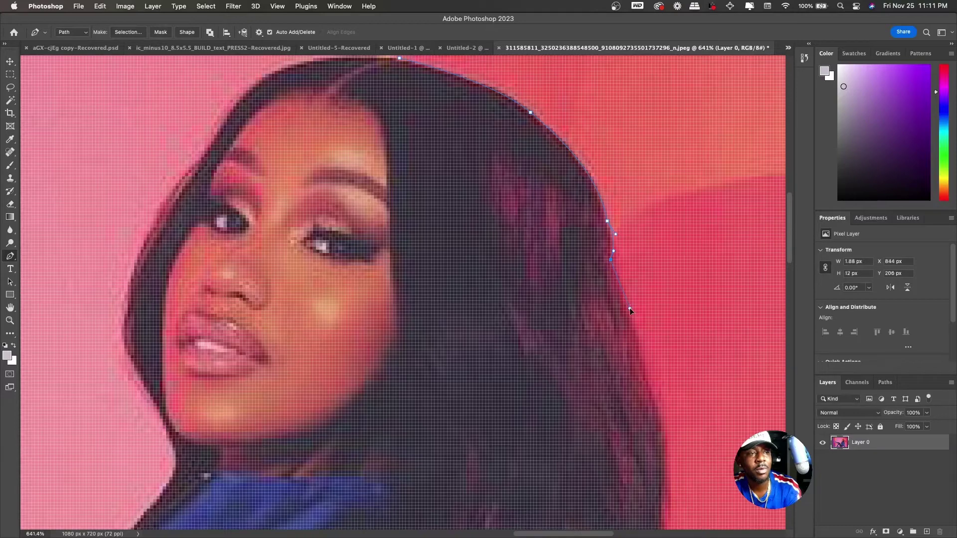
pyautogui.moveTo(640, 355); pyautogui.dragTo(597, 472)
pyautogui.scroll(-3, 649, 384)
pyautogui.click(638, 378)
# Trace the path around the long wavy strand hanging behind the jacket, down to its curled end.
pyautogui.scroll(-5, 638, 393)
pyautogui.scroll(-3, 625, 412)
pyautogui.scroll(-4, 597, 428)
pyautogui.hscroll(2, 597, 427)
pyautogui.scroll(-5, 593, 436)
pyautogui.scroll(-2, 591, 458)
pyautogui.click(549, 479)
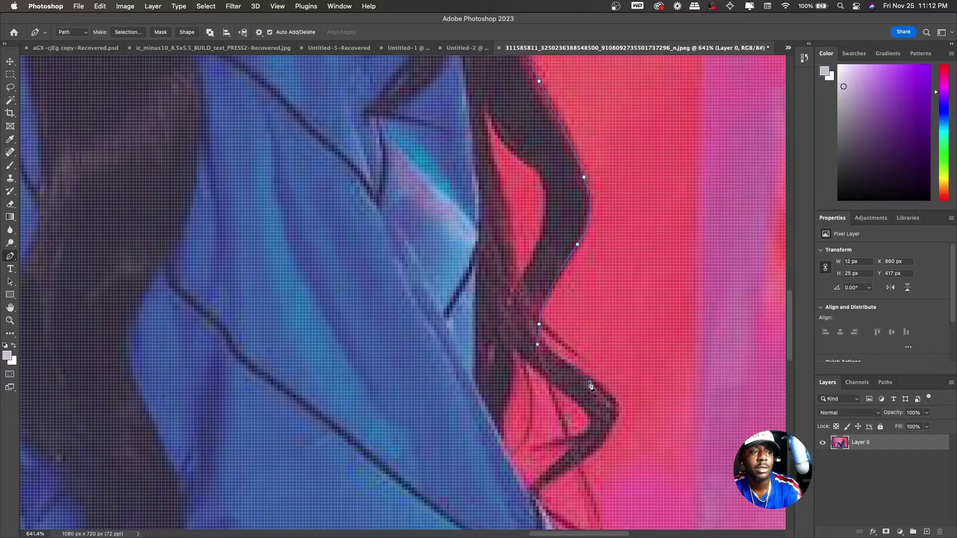
pyautogui.moveTo(590, 382); pyautogui.dragTo(604, 395)
# Curve the path around the hair's curled tip to the jacket and continue along the sleeve's outer edge.
pyautogui.moveTo(610, 435); pyautogui.dragTo(605, 444)
pyautogui.moveTo(571, 469); pyautogui.dragTo(555, 482)
pyautogui.scroll(-2, 556, 481)
pyautogui.moveTo(540, 449); pyautogui.dragTo(540, 458)
pyautogui.scroll(-5, 540, 458)
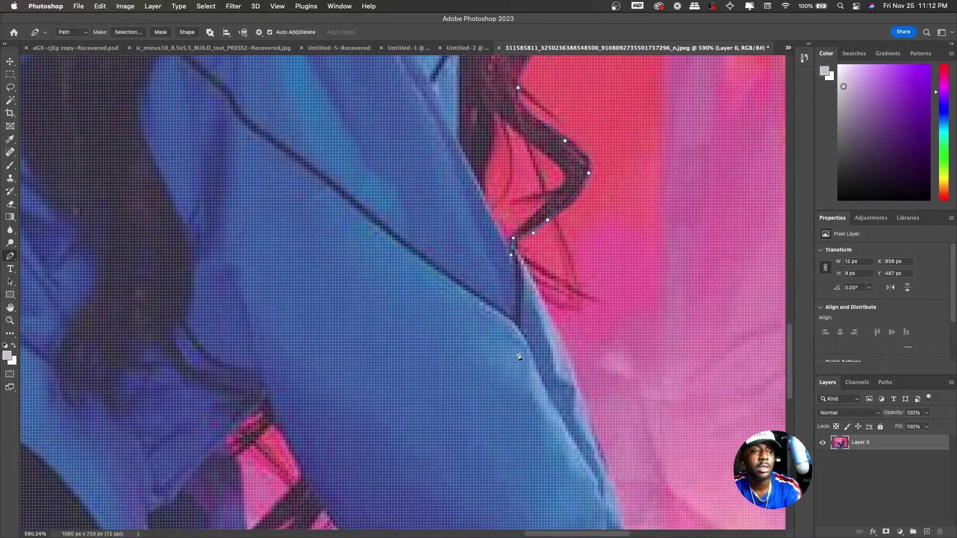
pyautogui.scroll(-5, 518, 356)
pyautogui.moveTo(609, 379); pyautogui.dragTo(622, 387)
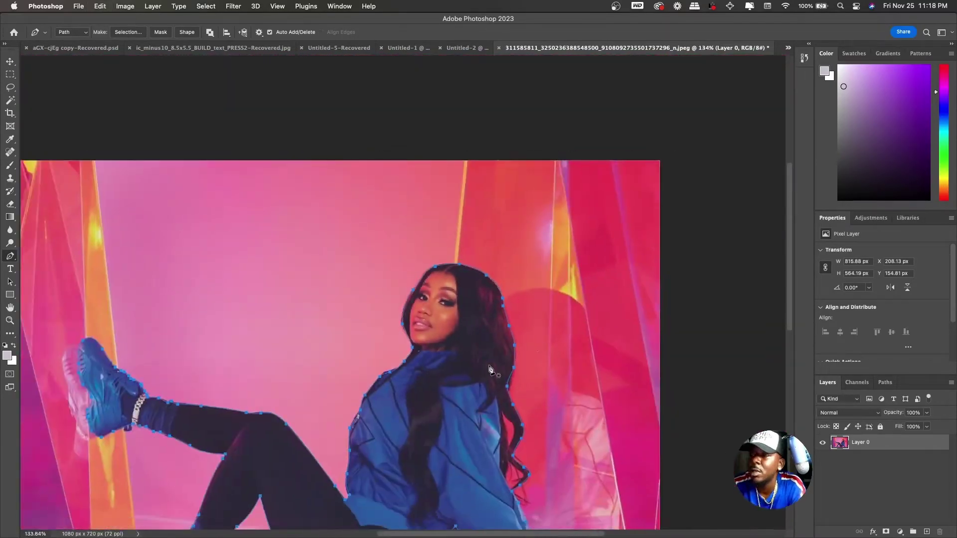
# Examine the Pen path around the woman's head up close and along her whole figure.
pyautogui.scroll(5, 659, 263)
pyautogui.scroll(-5, 597, 310)
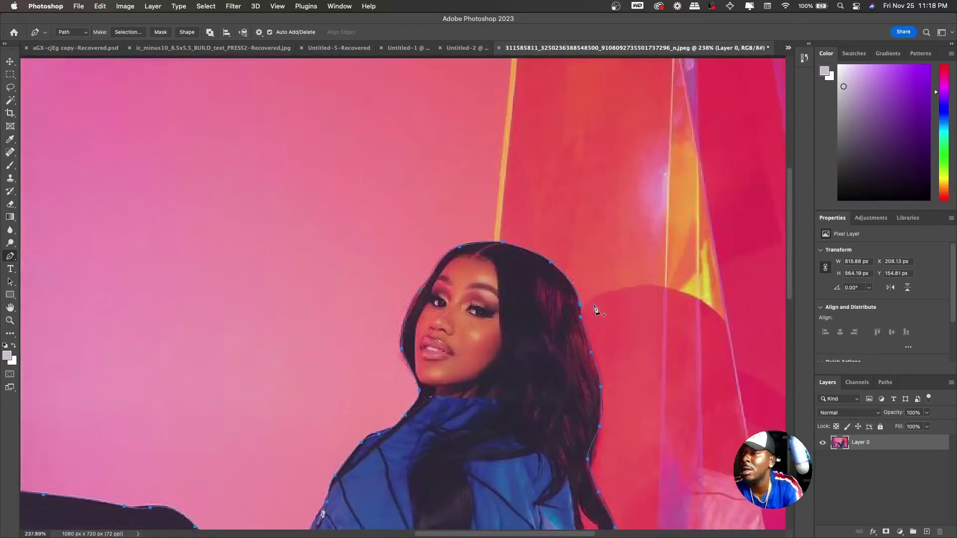
pyautogui.scroll(10, 736, 212)
pyautogui.scroll(-10, 658, 261)
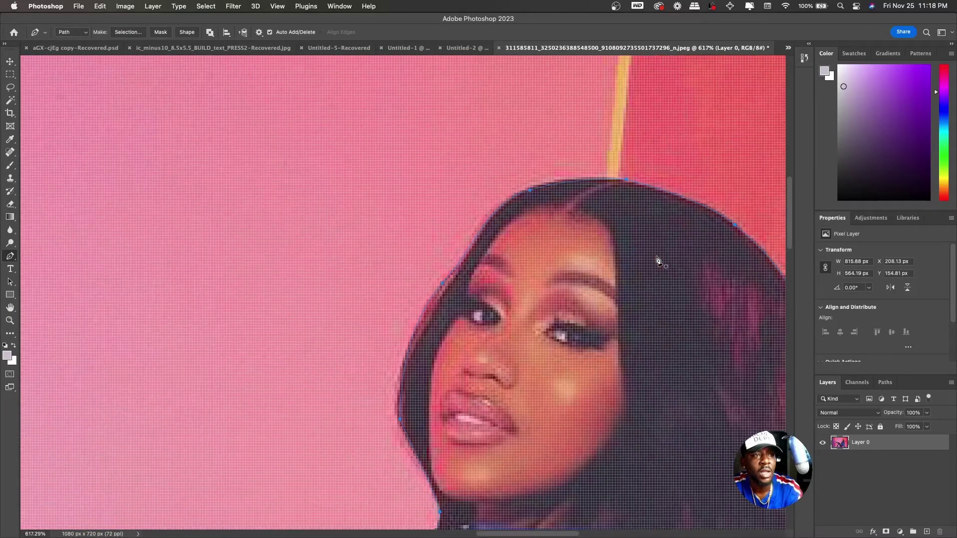
pyautogui.scroll(-2, 491, 370)
pyautogui.scroll(-5, 490, 370)
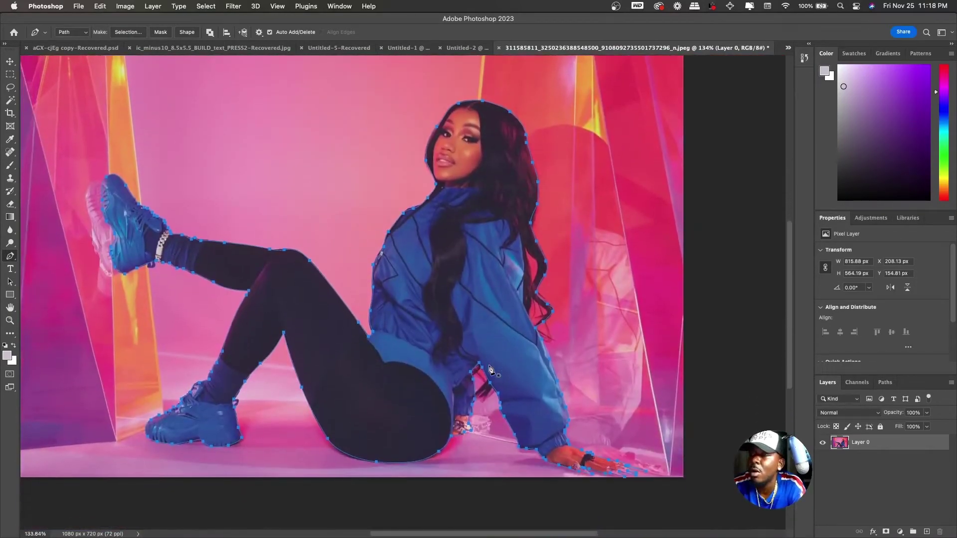
pyautogui.scroll(-2, 460, 375)
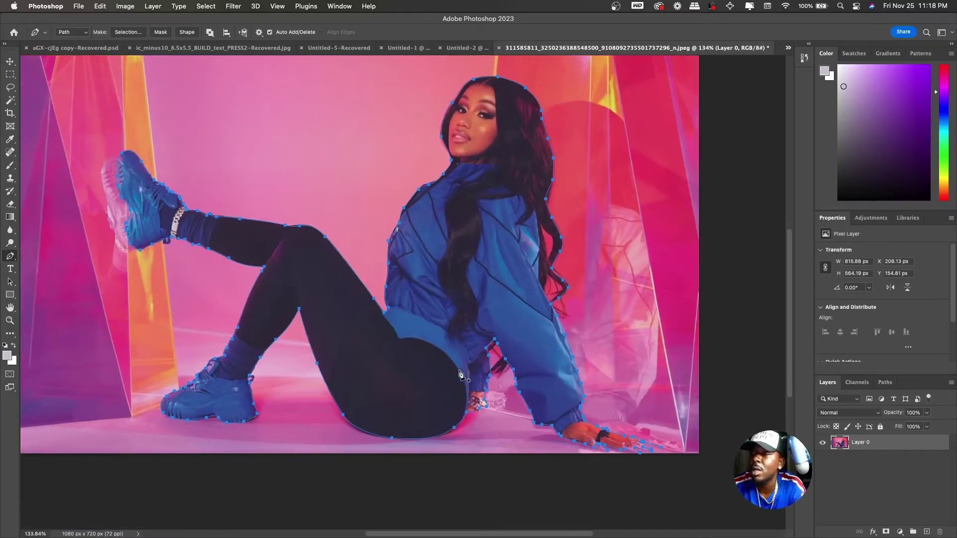
# Convert the closed Pen path around the woman into a selection.
pyautogui.scroll(3, 460, 374)
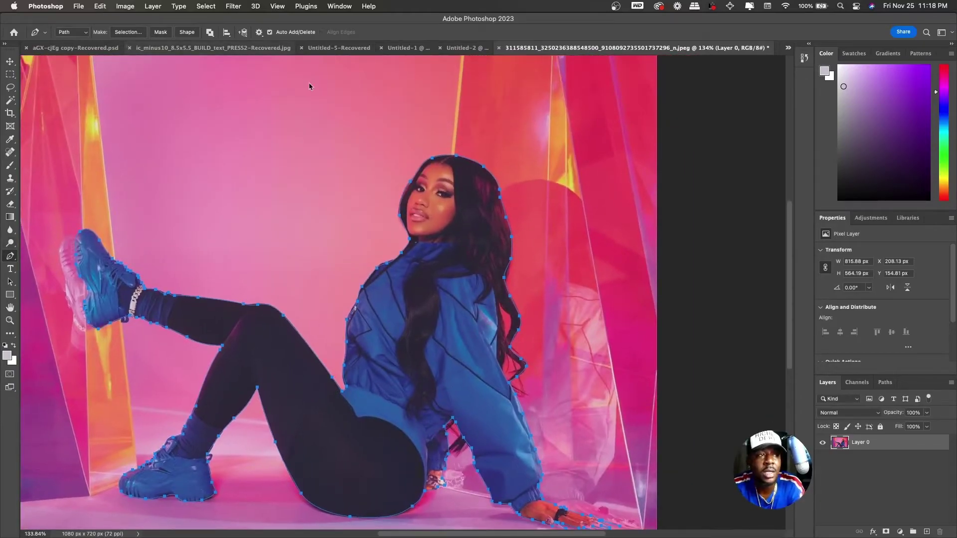
pyautogui.scroll(3, 455, 159)
pyautogui.scroll(2, 450, 156)
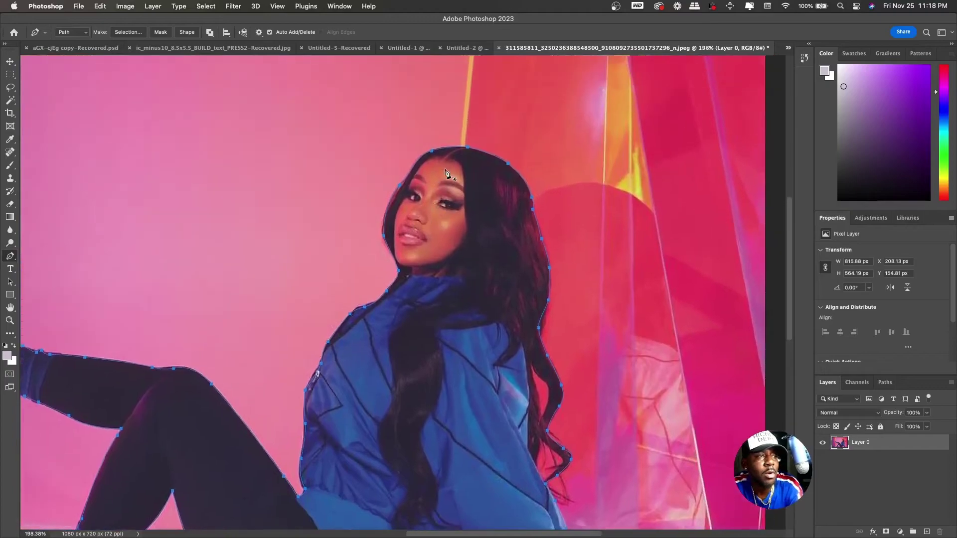
pyautogui.press('super+Return')
pyautogui.scroll(-5, 445, 172)
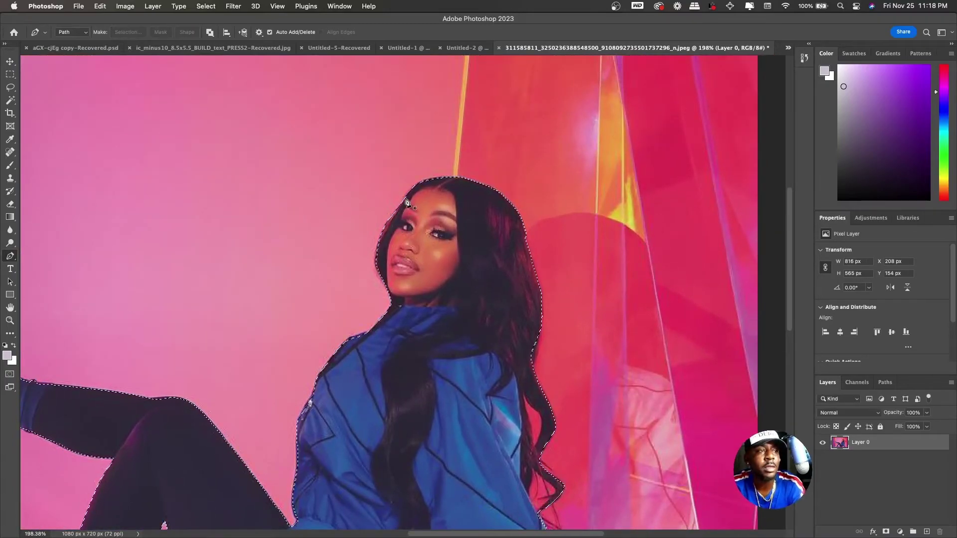
pyautogui.scroll(-3, 555, 241)
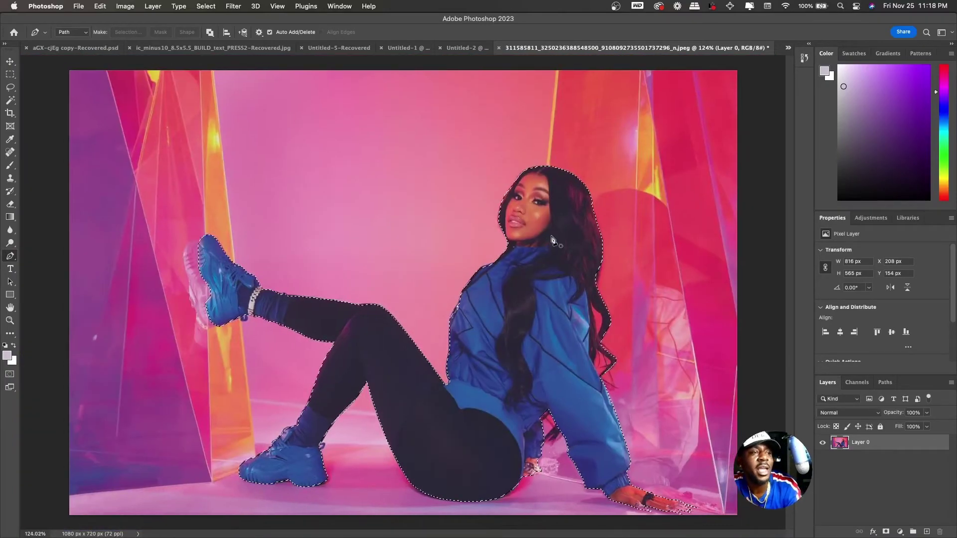
# Add a layer mask to Layer 0 from the selection to hide the background around the woman.
pyautogui.scroll(3, 555, 241)
pyautogui.scroll(2, 551, 240)
pyautogui.scroll(-3, 564, 273)
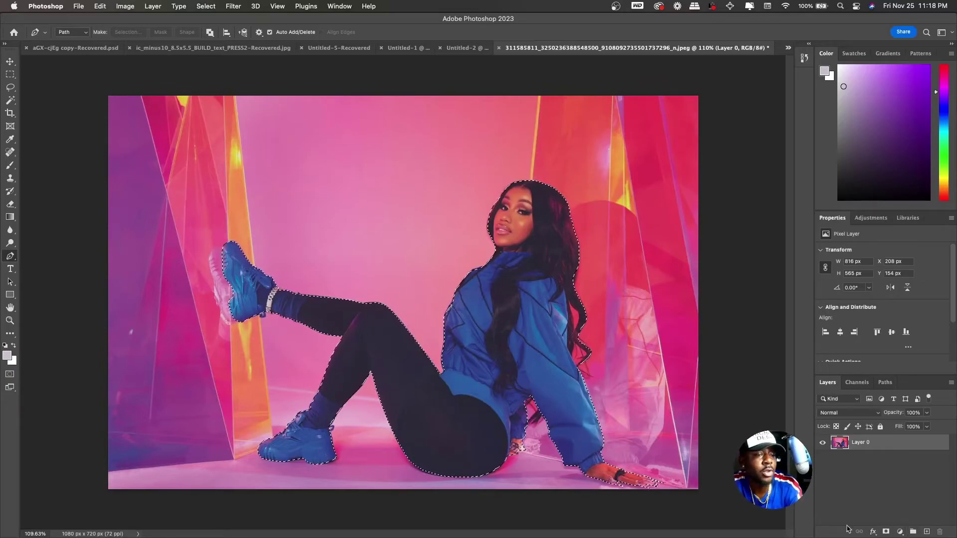
pyautogui.click(887, 533)
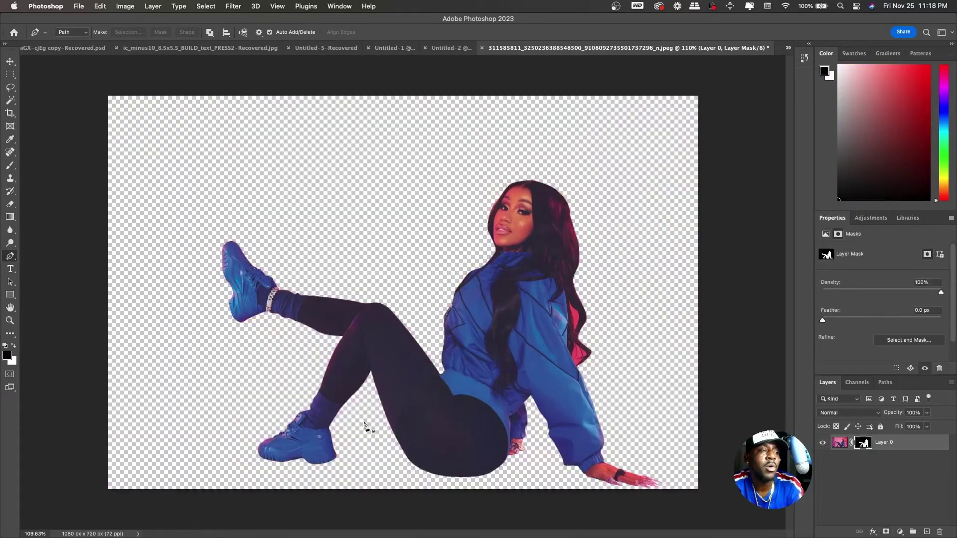
# Examine the masked cutout's edges along the legs, head, hair and whole figure.
pyautogui.scroll(-2, 292, 325)
pyautogui.scroll(4, 316, 358)
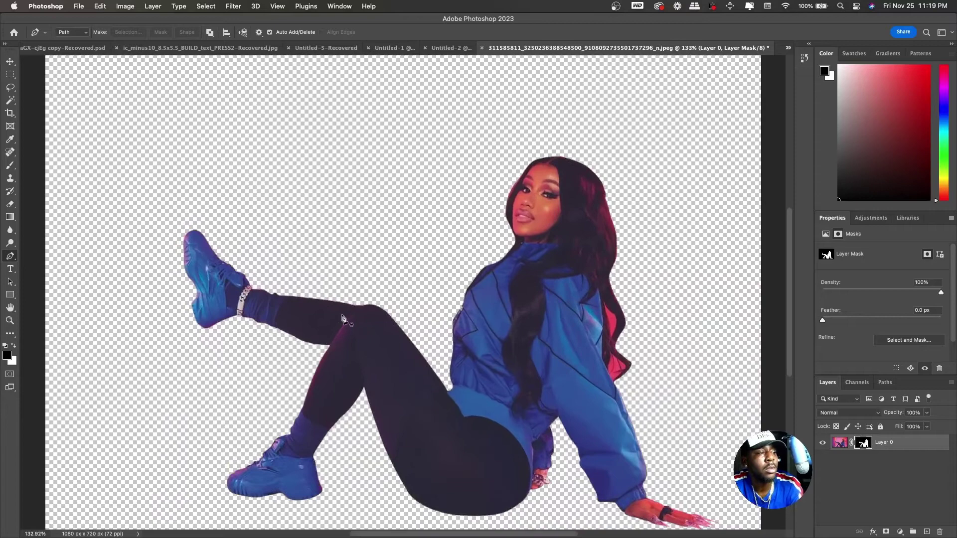
pyautogui.hscroll(-4, 344, 320)
pyautogui.hscroll(5, 519, 205)
pyautogui.scroll(4, 518, 206)
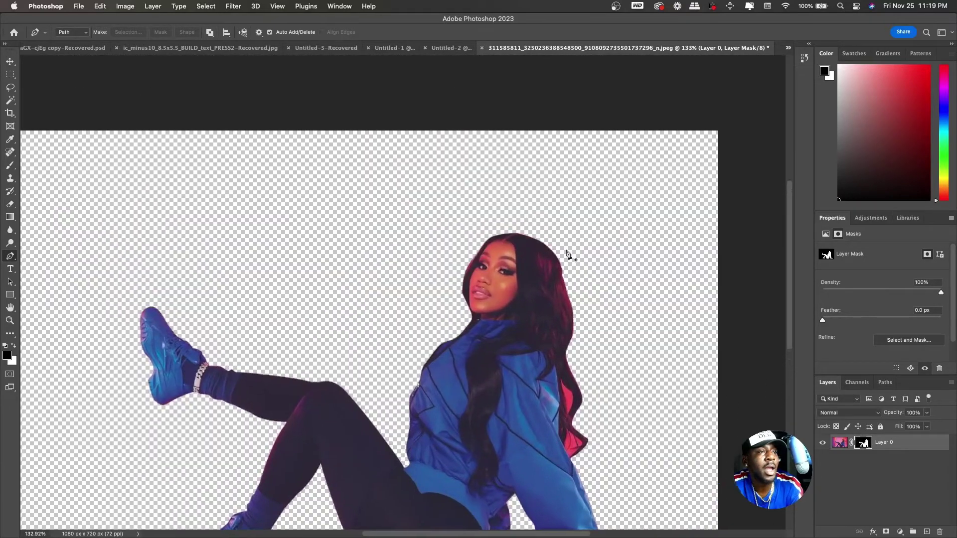
pyautogui.scroll(5, 561, 259)
pyautogui.scroll(-3, 561, 260)
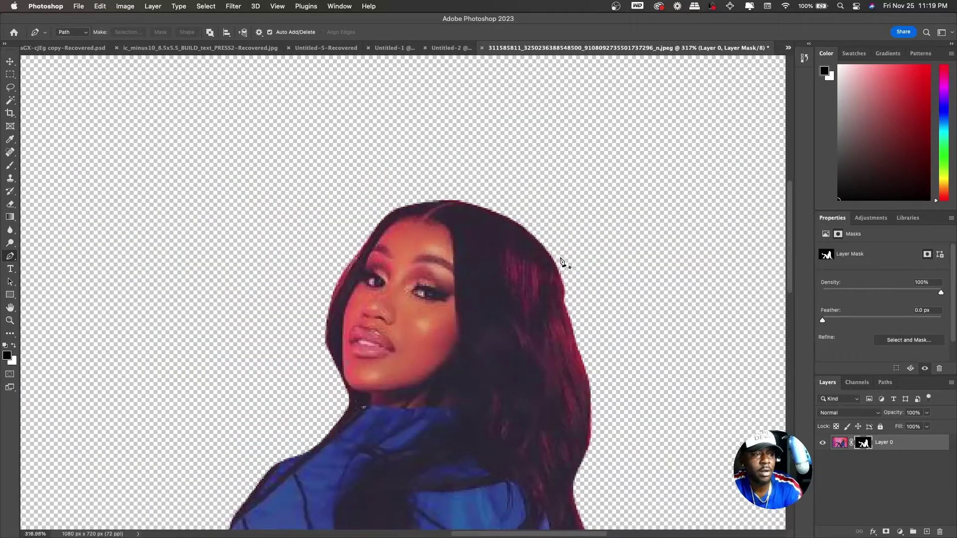
pyautogui.hscroll(-4, 466, 274)
pyautogui.scroll(-3, 465, 274)
pyautogui.scroll(-6, 466, 277)
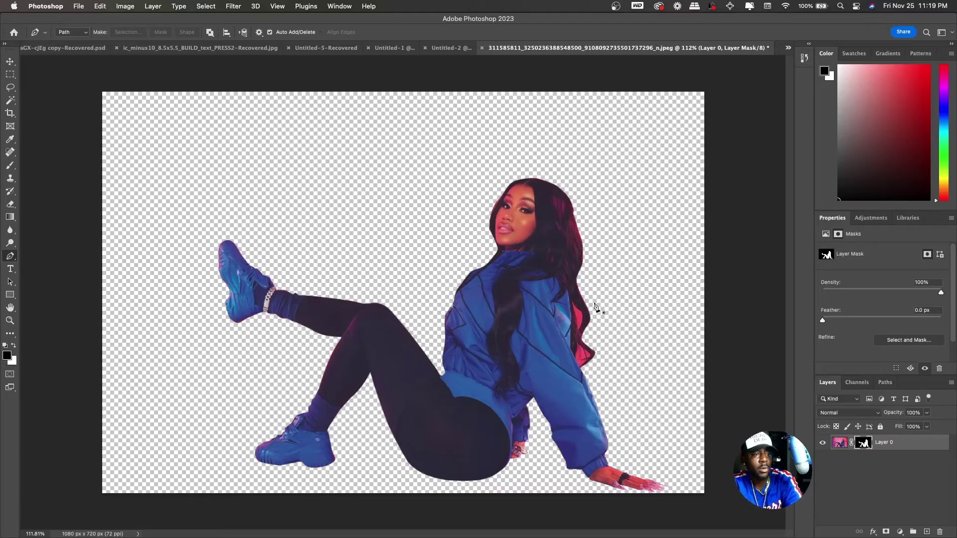
pyautogui.scroll(8, 577, 319)
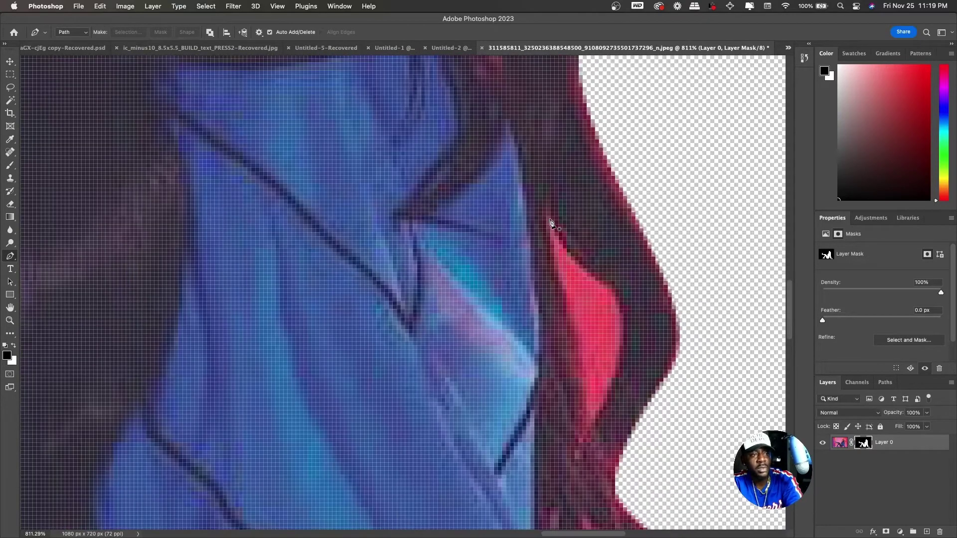
pyautogui.click(550, 220)
pyautogui.moveTo(574, 388); pyautogui.dragTo(577, 450)
pyautogui.press('super+z')
pyautogui.press('super+z')
# Select the upper pink gap between the hair strands with the Magic Wand, paint it black on the layer mask, and deselect.
pyautogui.click(9, 100)
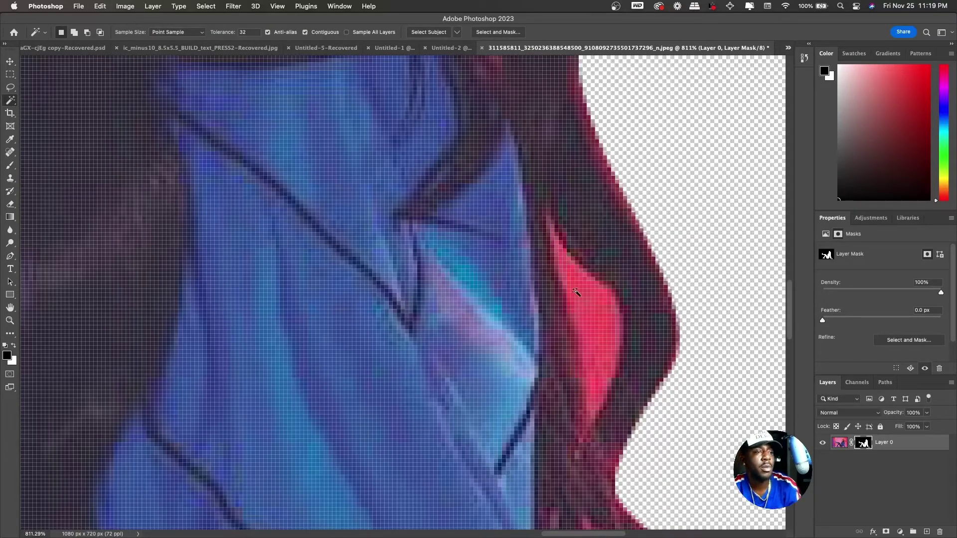
pyautogui.click(578, 295)
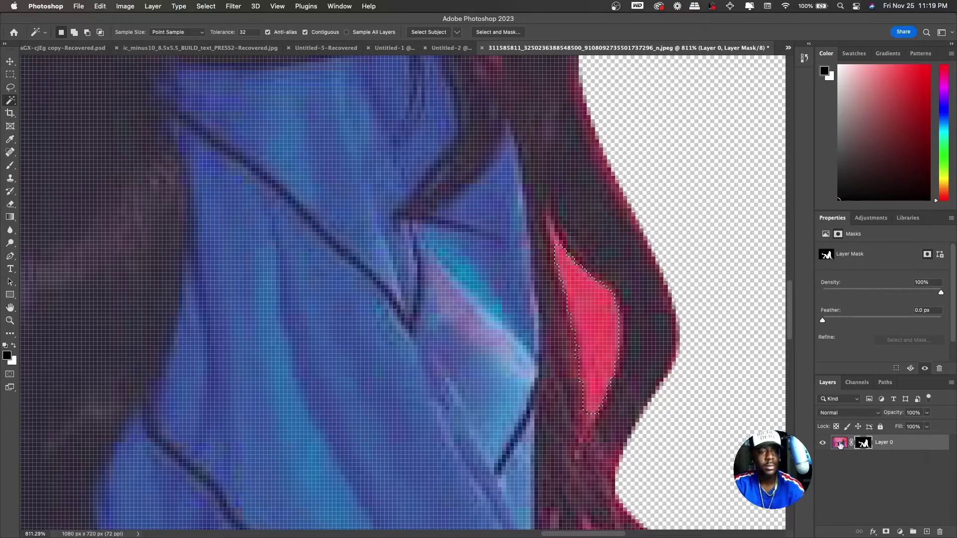
pyautogui.click(841, 446)
pyautogui.click(865, 447)
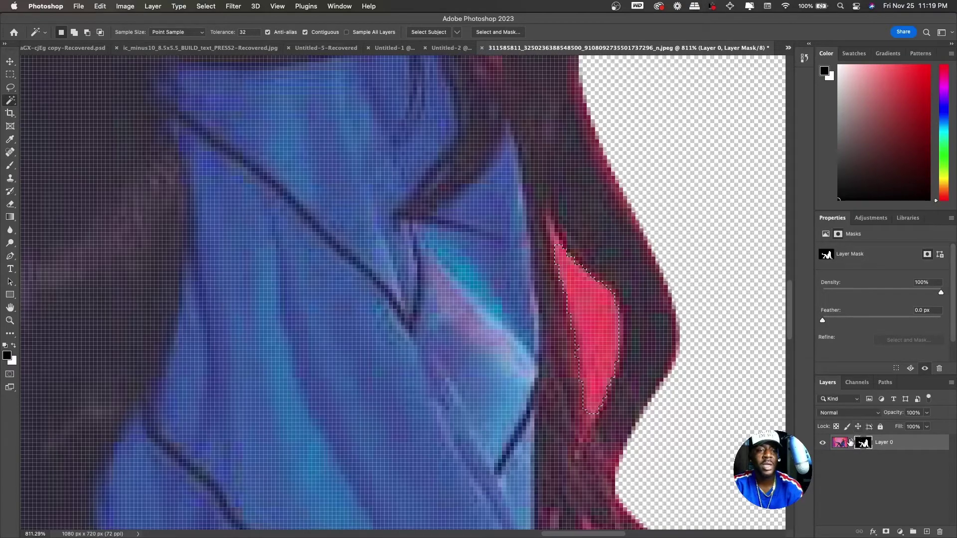
pyautogui.click(836, 443)
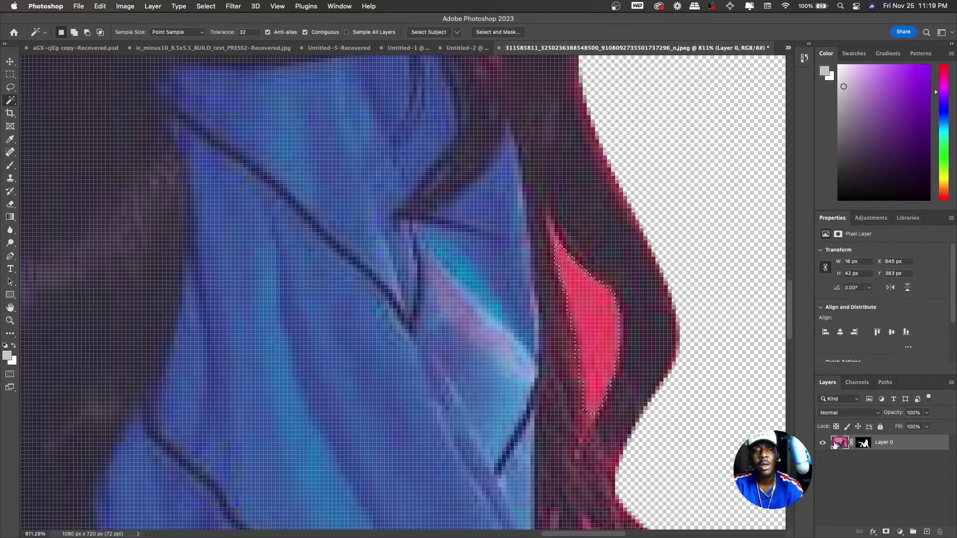
pyautogui.click(863, 447)
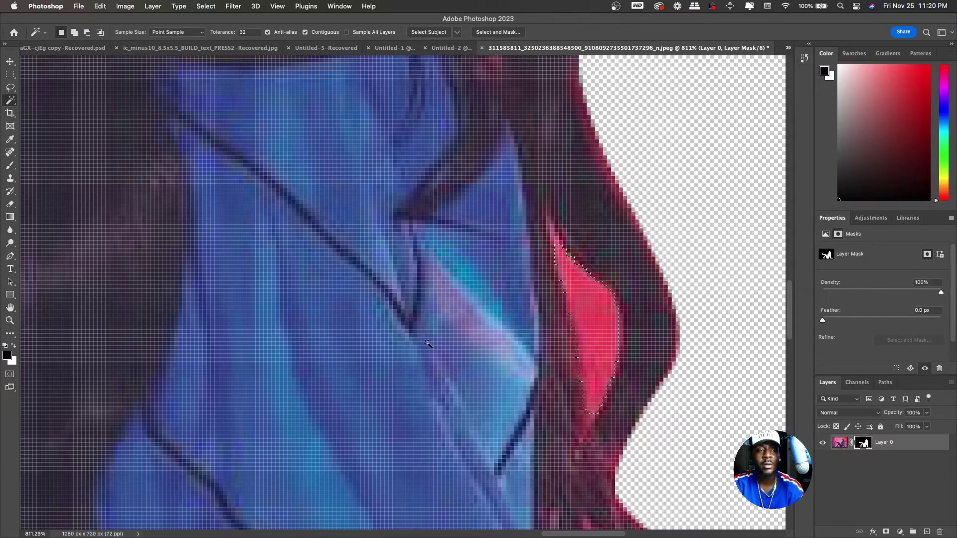
pyautogui.click(10, 166)
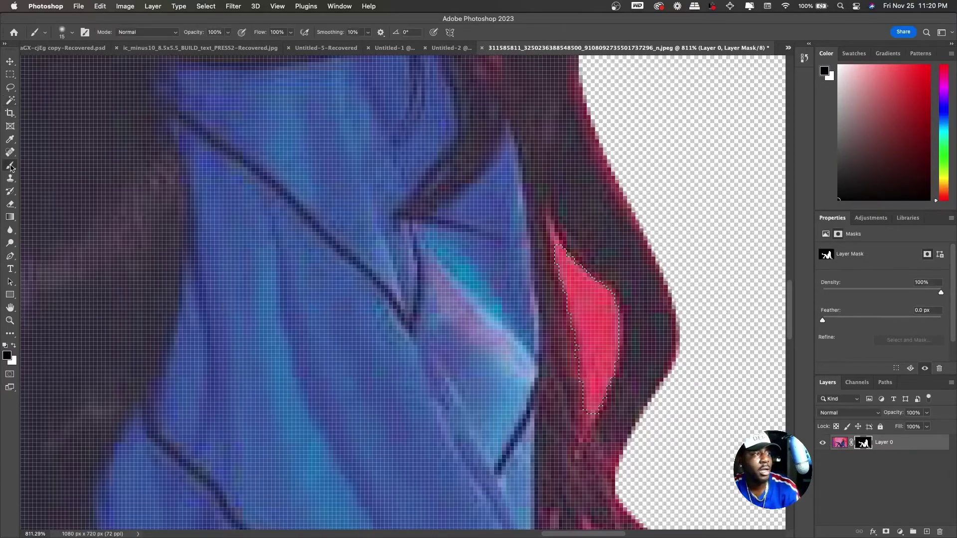
pyautogui.moveTo(589, 279)
pyautogui.mouseDown()
pyautogui.moveTo(570, 272)
pyautogui.moveTo(594, 381)
pyautogui.moveTo(567, 331)
pyautogui.mouseUp()
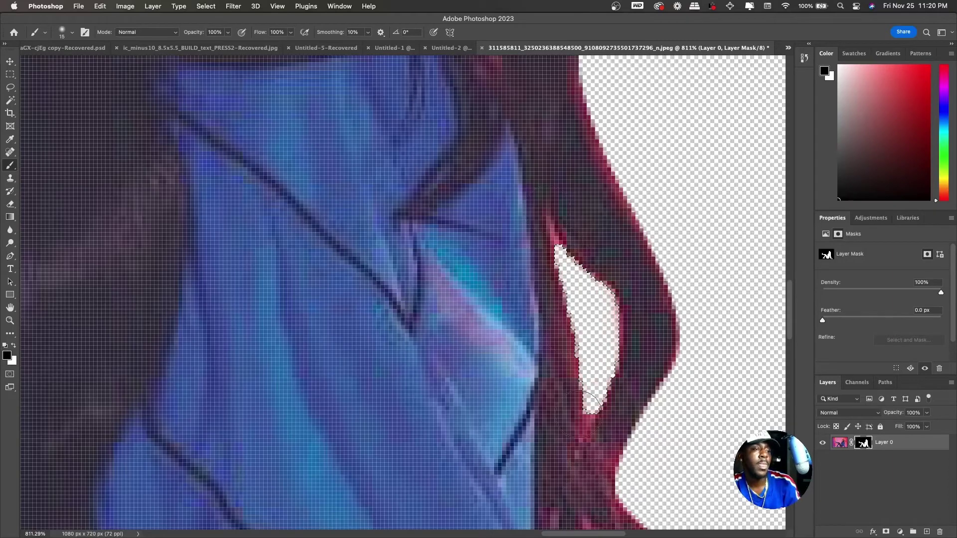
pyautogui.press('super+d')
# Magic Wand-select the pink areas inside the hair's curled tip and paint them black on the layer mask.
pyautogui.scroll(-5, 572, 419)
pyautogui.scroll(-2, 571, 419)
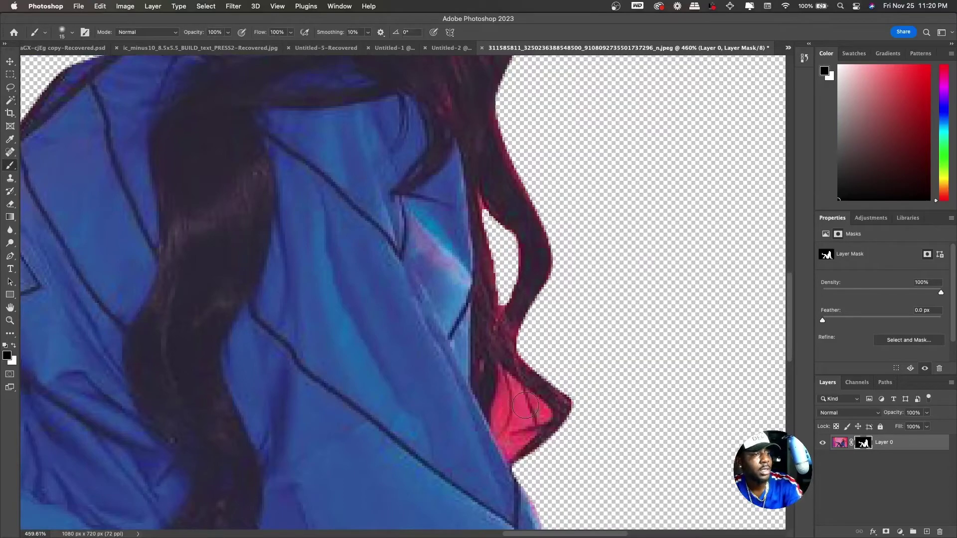
pyautogui.press('w')
pyautogui.click(516, 411)
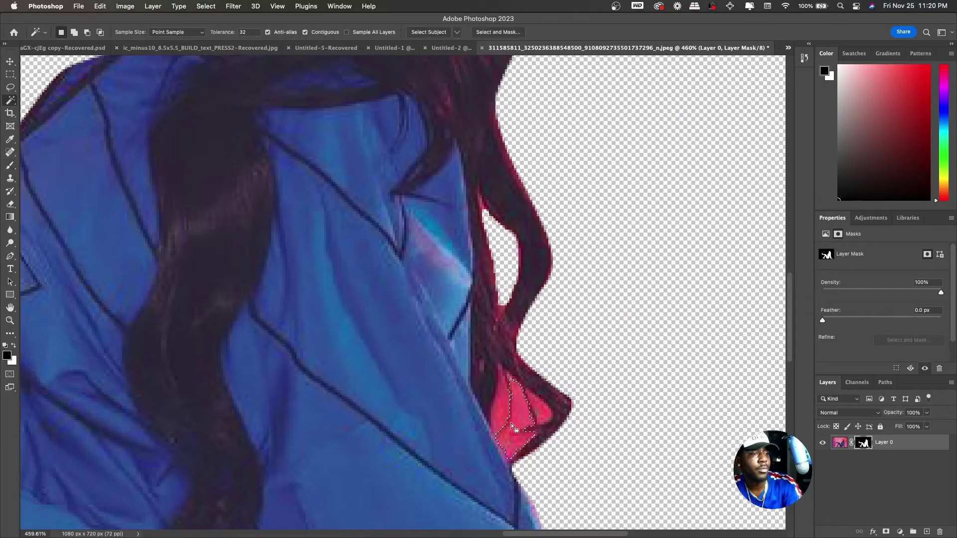
pyautogui.click(506, 399)
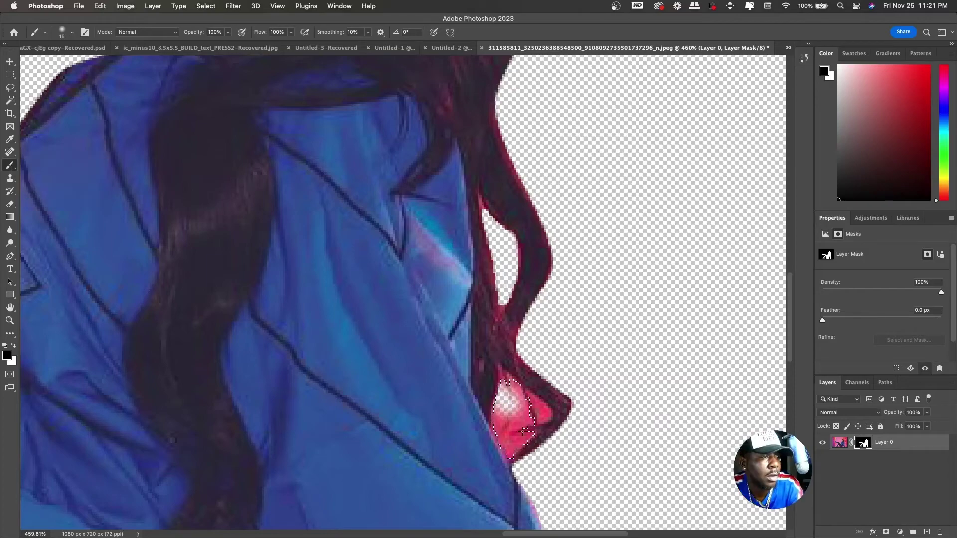
pyautogui.moveTo(513, 415)
pyautogui.mouseDown()
pyautogui.moveTo(518, 461)
pyautogui.moveTo(498, 424)
pyautogui.moveTo(495, 489)
pyautogui.mouseUp()
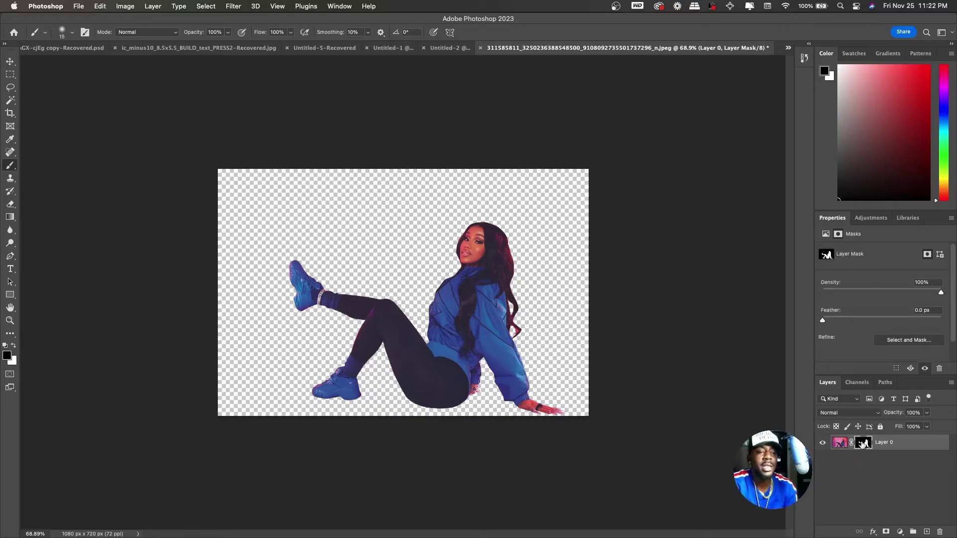
# Duplicate the masked Layer 0 and delete the layer mask from the original.
pyautogui.click(919, 442)
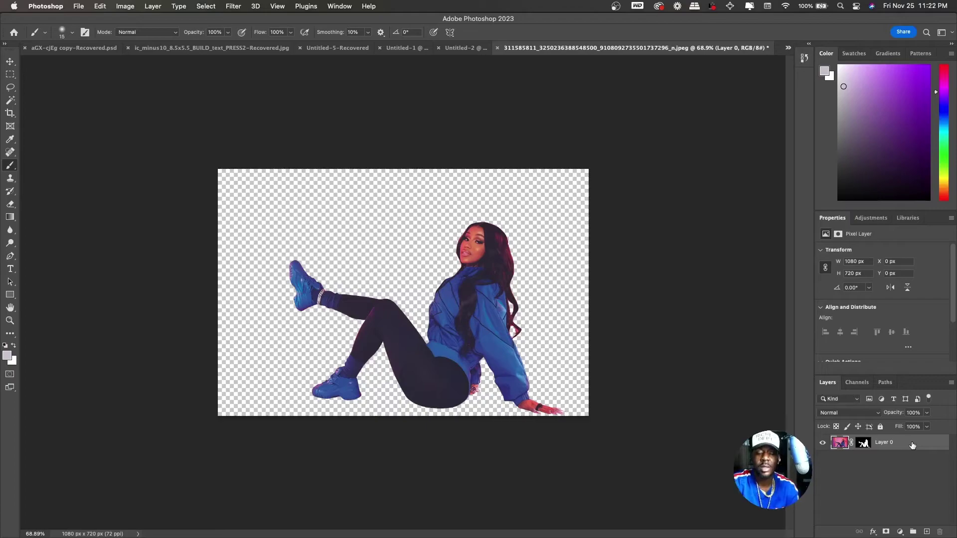
pyautogui.press('super+j')
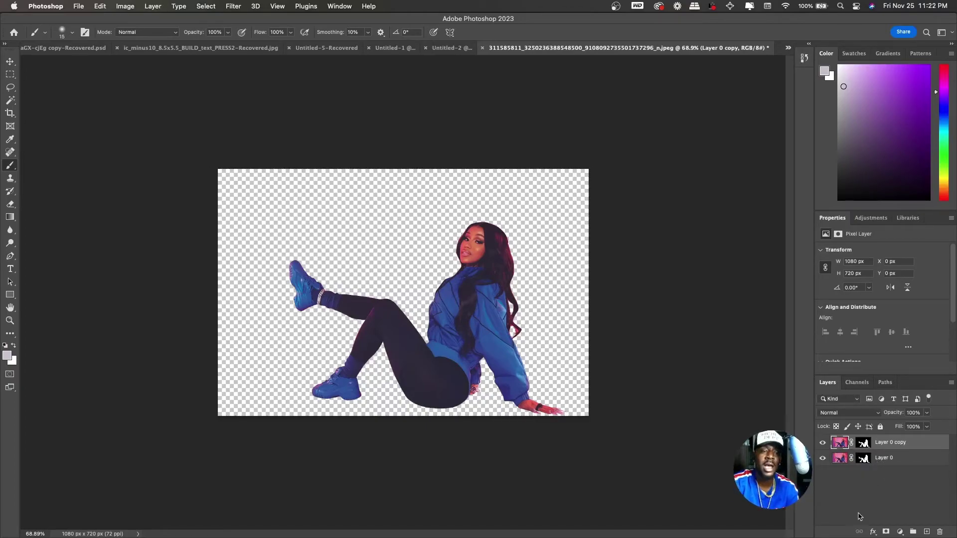
pyautogui.click(865, 459)
pyautogui.rightClick(866, 460)
pyautogui.click(826, 452)
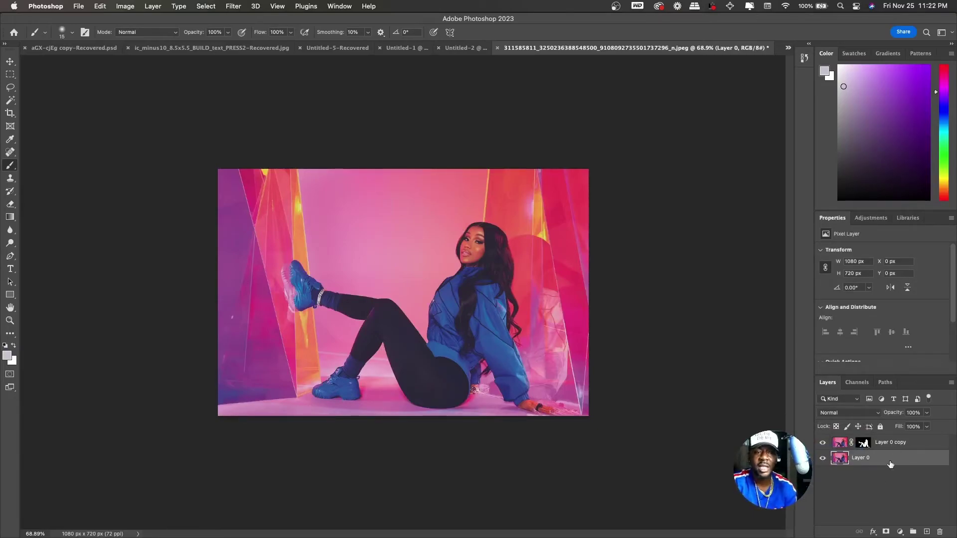
# Rename the masked copy layer as TOP.
pyautogui.click(870, 443)
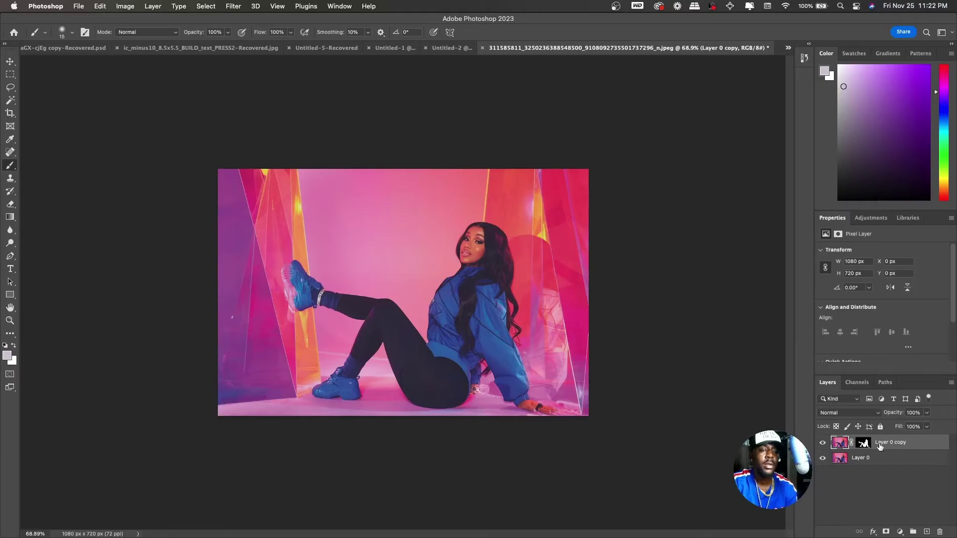
pyautogui.doubleClick(881, 443)
pyautogui.write('TOP')
pyautogui.press('Return')
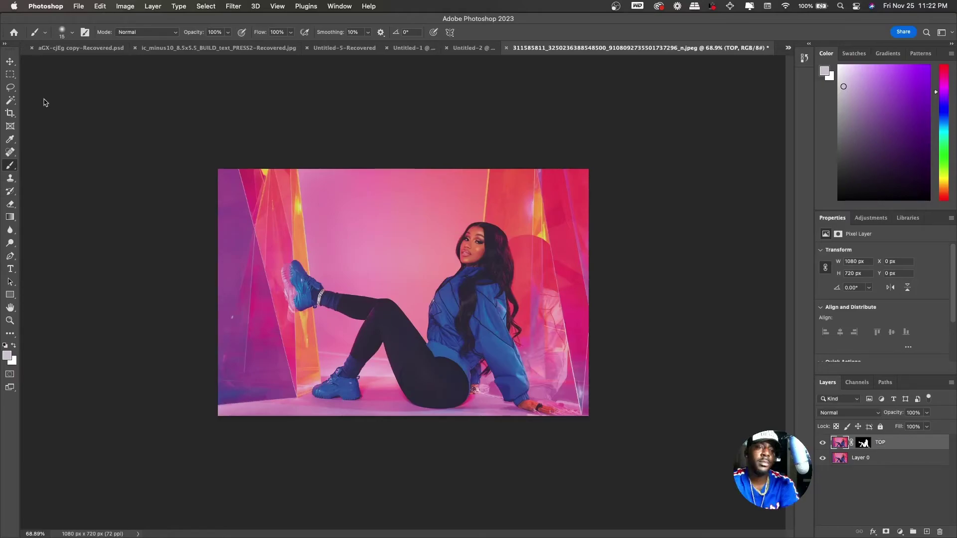
# Try moving the TOP cutout upward over the original photo and undo the move.
pyautogui.click(10, 62)
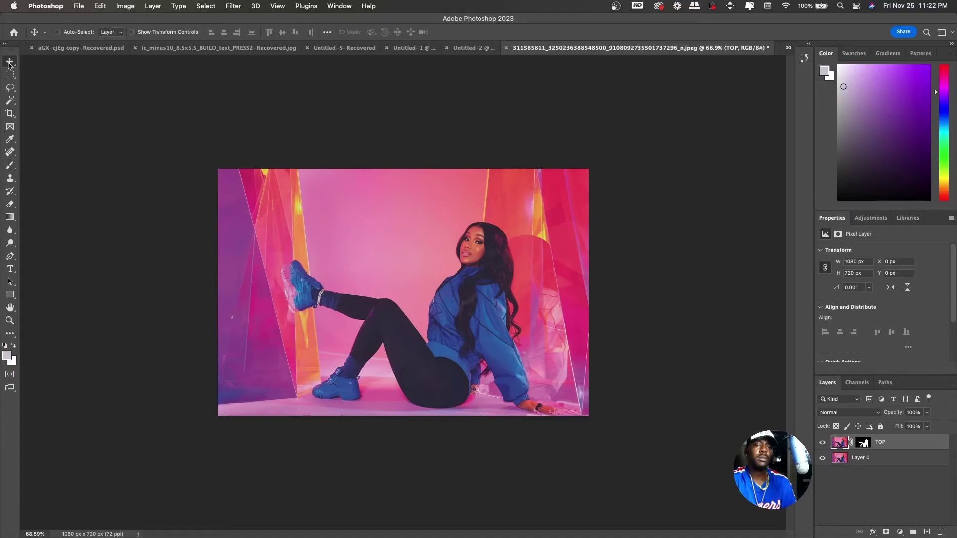
pyautogui.moveTo(430, 359); pyautogui.dragTo(452, 312)
pyautogui.press('super+z')
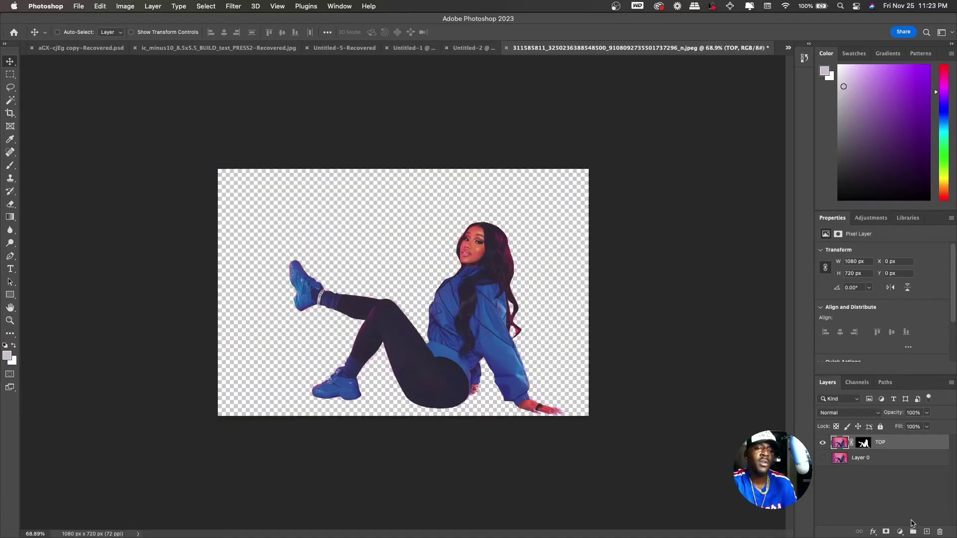
# Add a white-filled layer beneath all the others, and switch visibility from it to Layer 0.
pyautogui.click(926, 532)
pyautogui.moveTo(872, 449); pyautogui.dragTo(867, 479)
pyautogui.press('g')
pyautogui.click(322, 256)
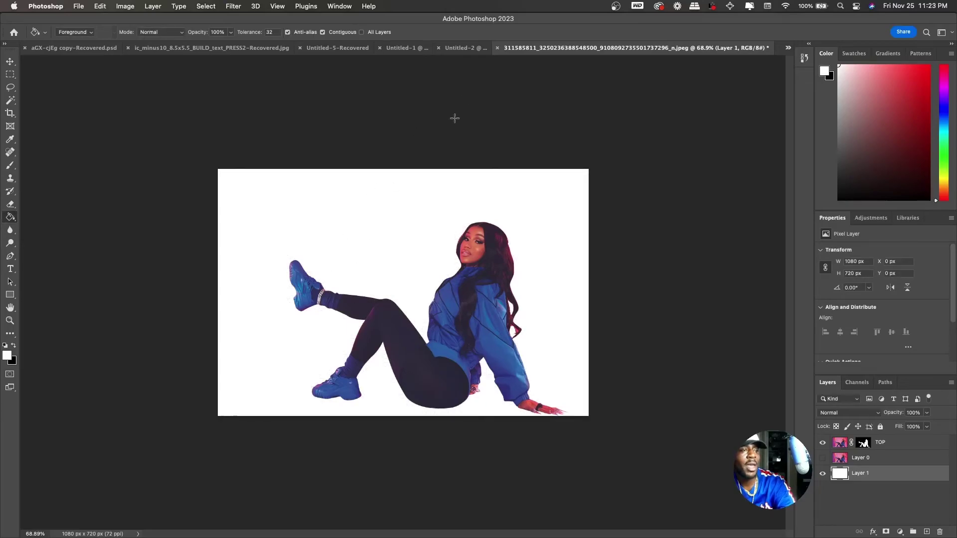
pyautogui.click(823, 473)
pyautogui.click(823, 457)
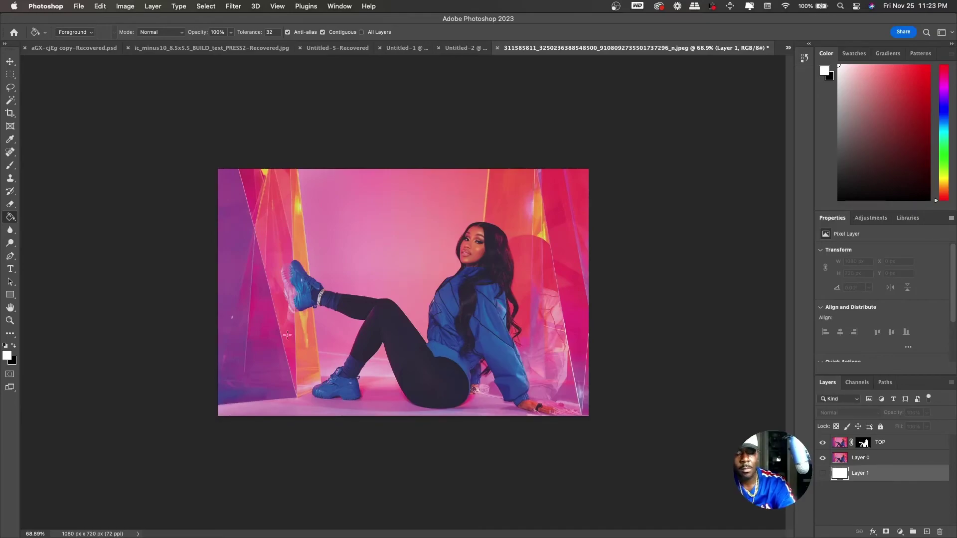
pyautogui.press('t')
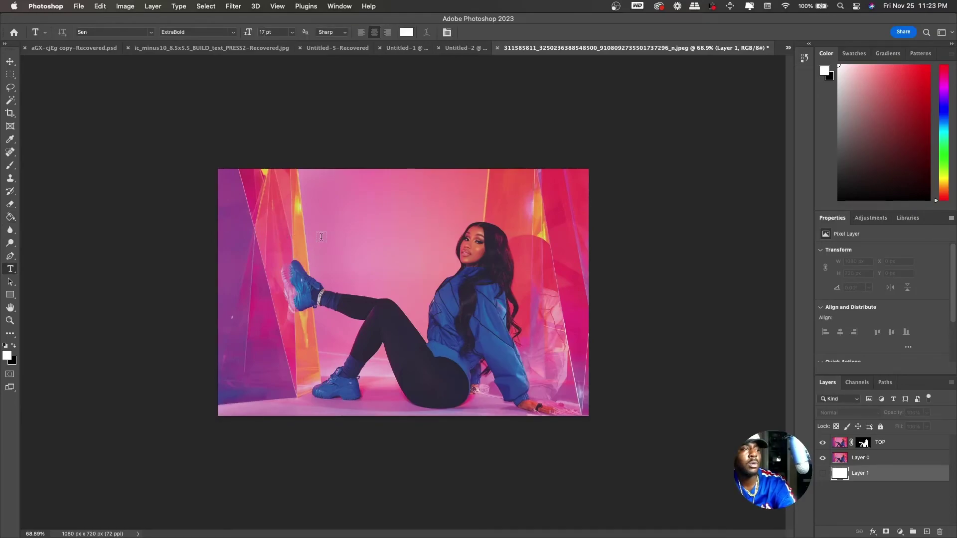
pyautogui.click(292, 240)
pyautogui.press('Escape')
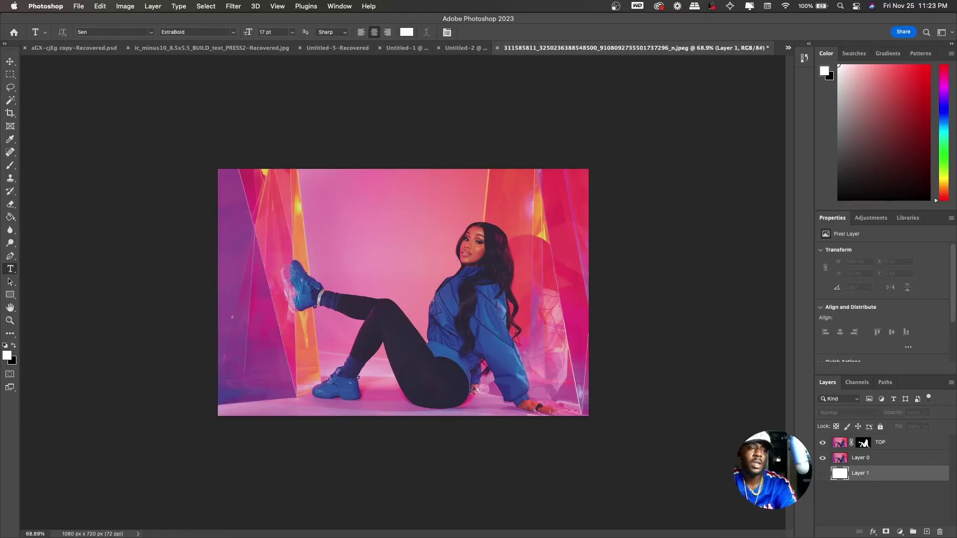
pyautogui.press('space')
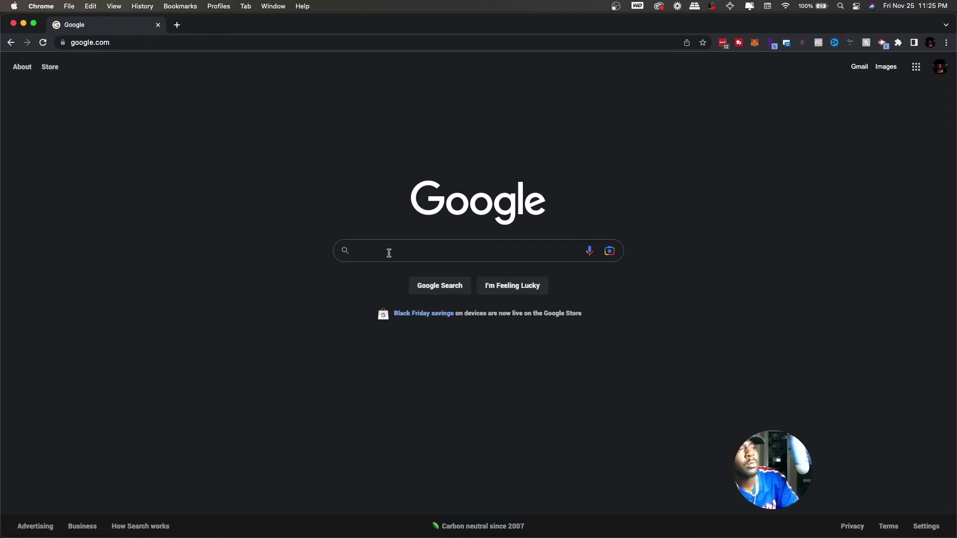
# Get the pngwing.com graphic through Google in Chrome and place it in the Photoshop document between the TOP layer and Layer 0.
pyautogui.click(381, 253)
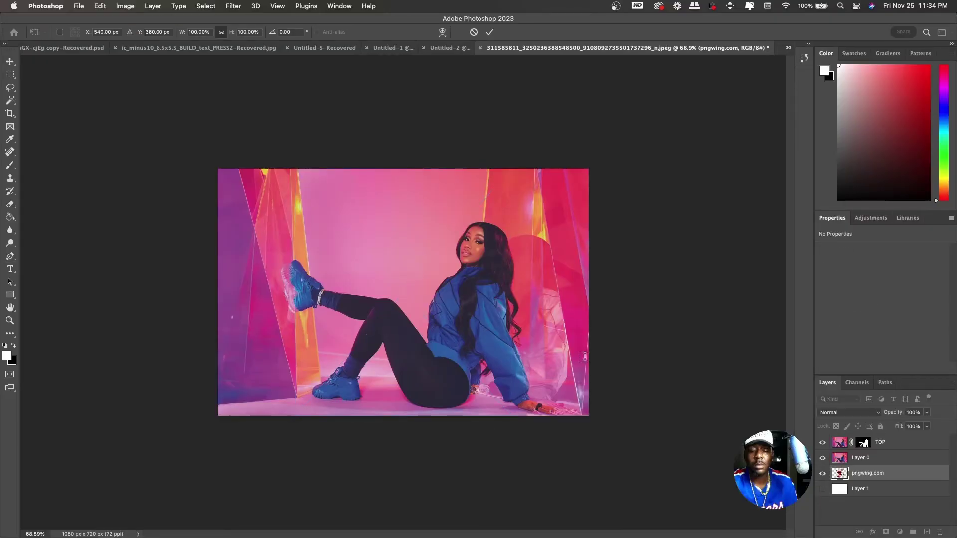
pyautogui.press('Return')
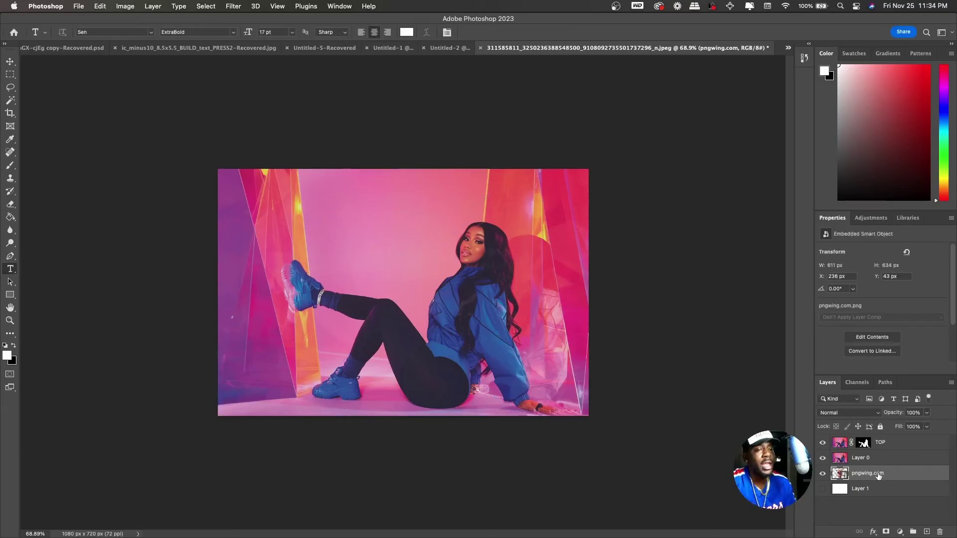
pyautogui.moveTo(879, 476); pyautogui.dragTo(885, 458)
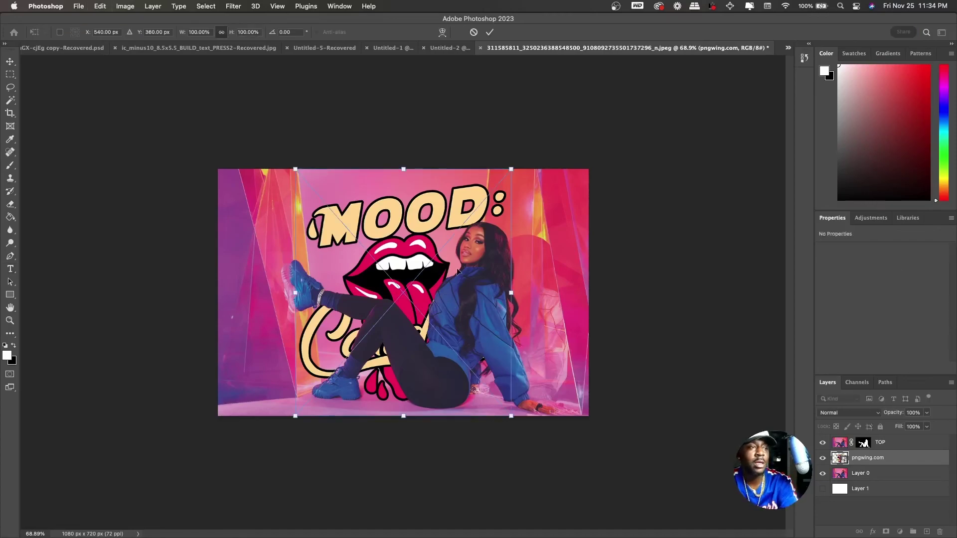
# Scale the pngwing.com graphic to about 441 × 458 px and position it behind the raised shoe, at about X 8 px, Y 99 px.
pyautogui.press('v')
pyautogui.moveTo(400, 286); pyautogui.dragTo(278, 284)
pyautogui.hotkey('ctrl', 't')
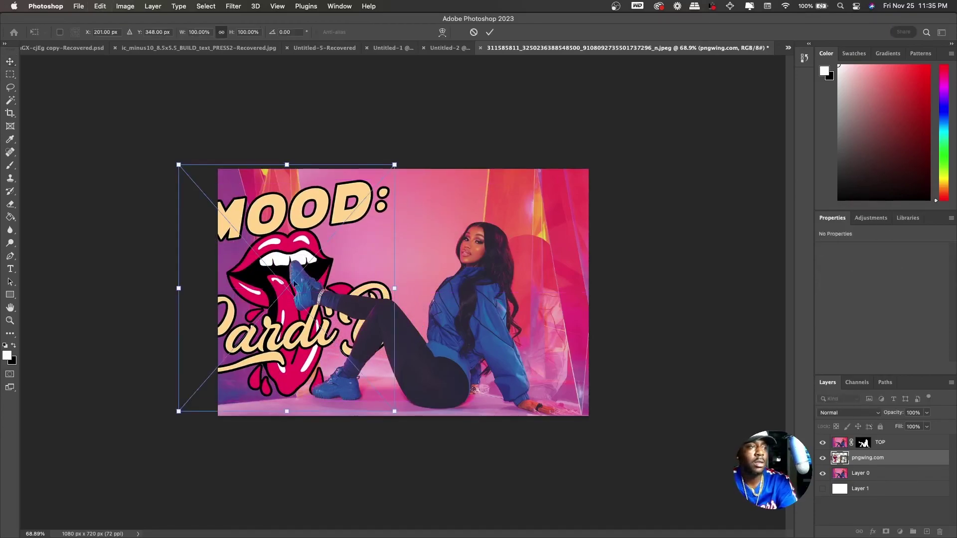
pyautogui.moveTo(176, 288); pyautogui.dragTo(279, 271)
pyautogui.moveTo(334, 266); pyautogui.dragTo(313, 260)
pyautogui.press('Return')
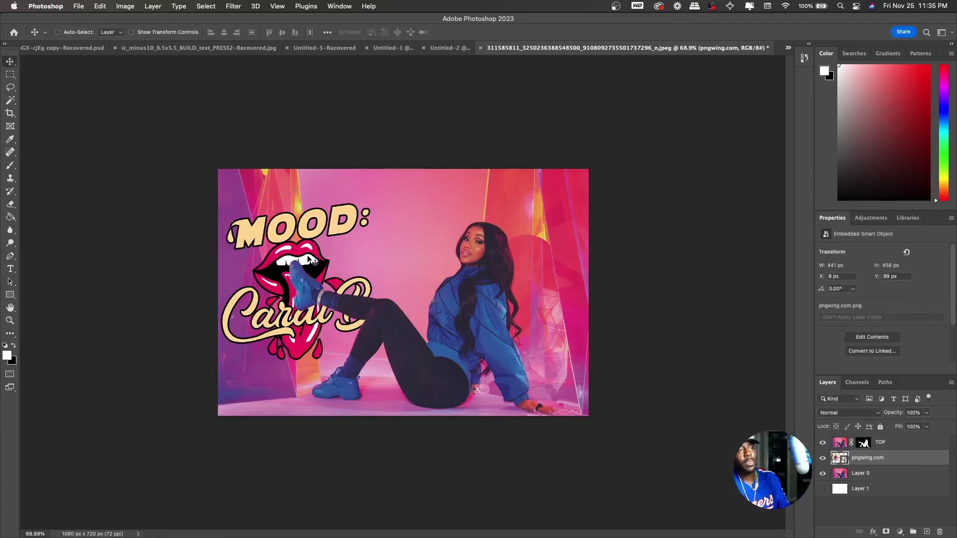